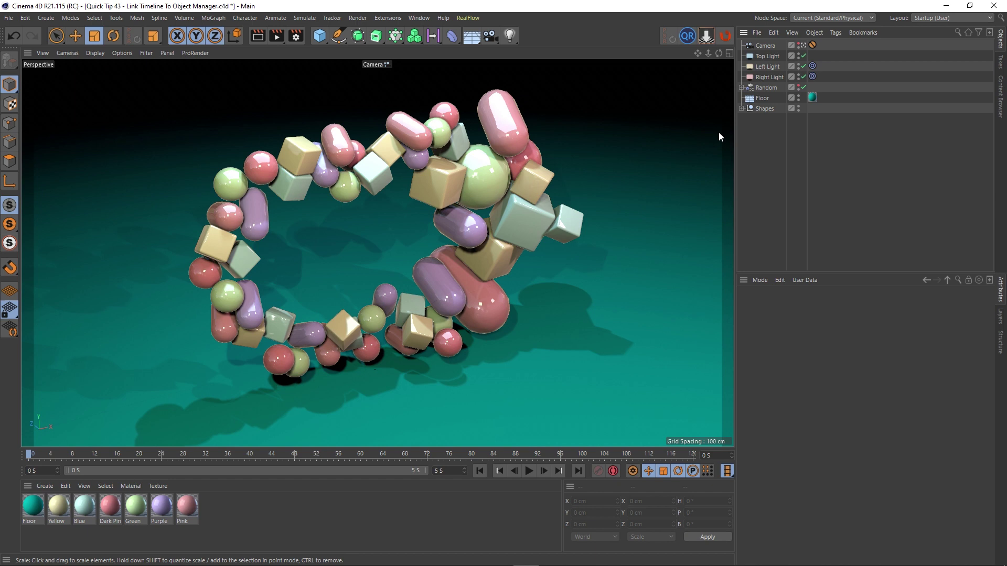
Expand the Shapes group, play the animation, then rewind to frame 0
click(761, 108)
click(740, 109)
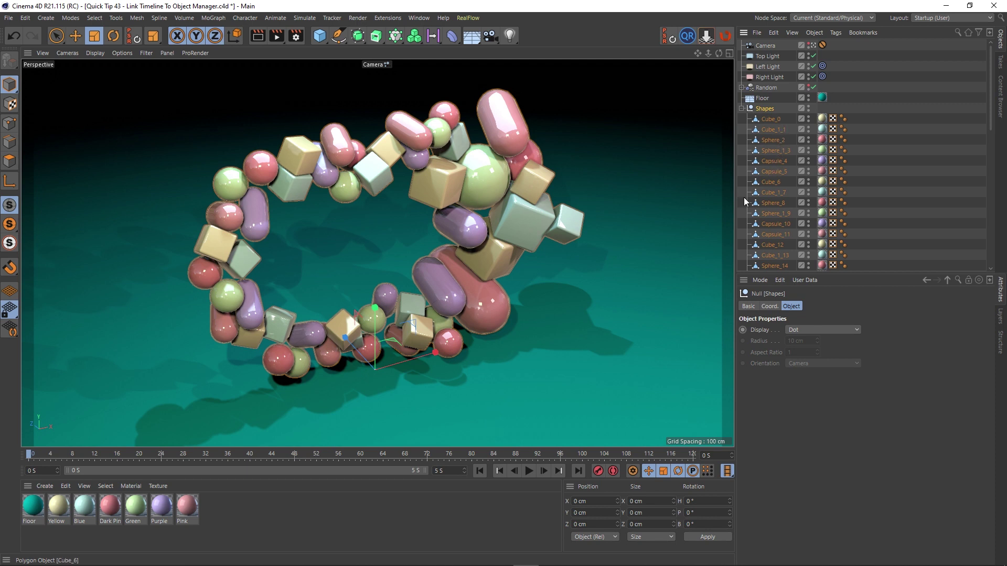
click(529, 472)
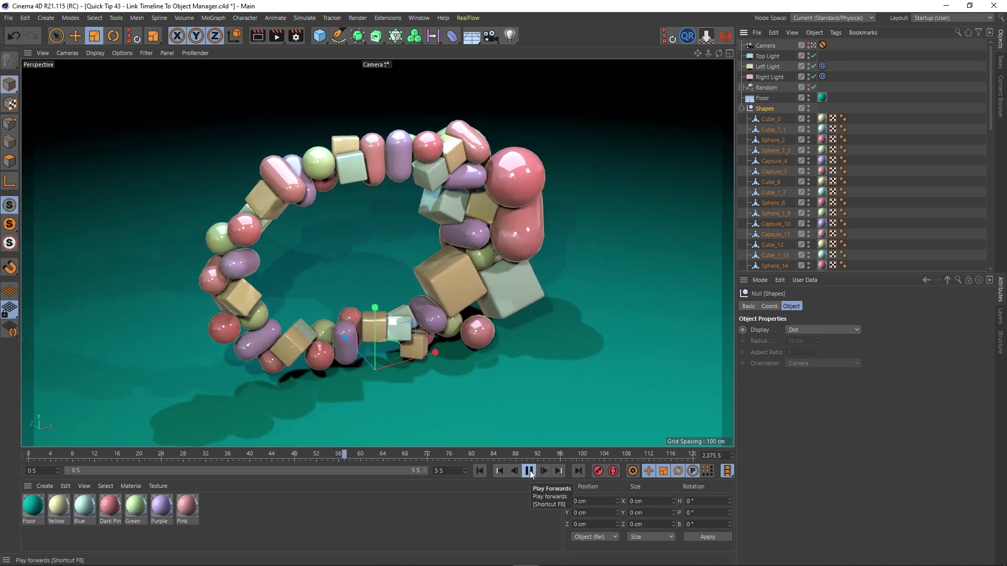
click(529, 470)
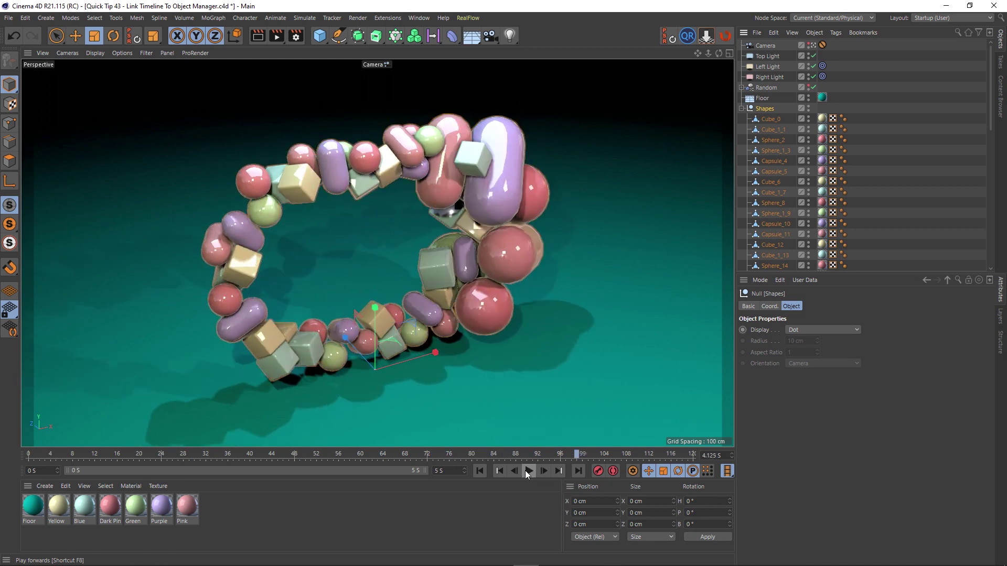
click(479, 471)
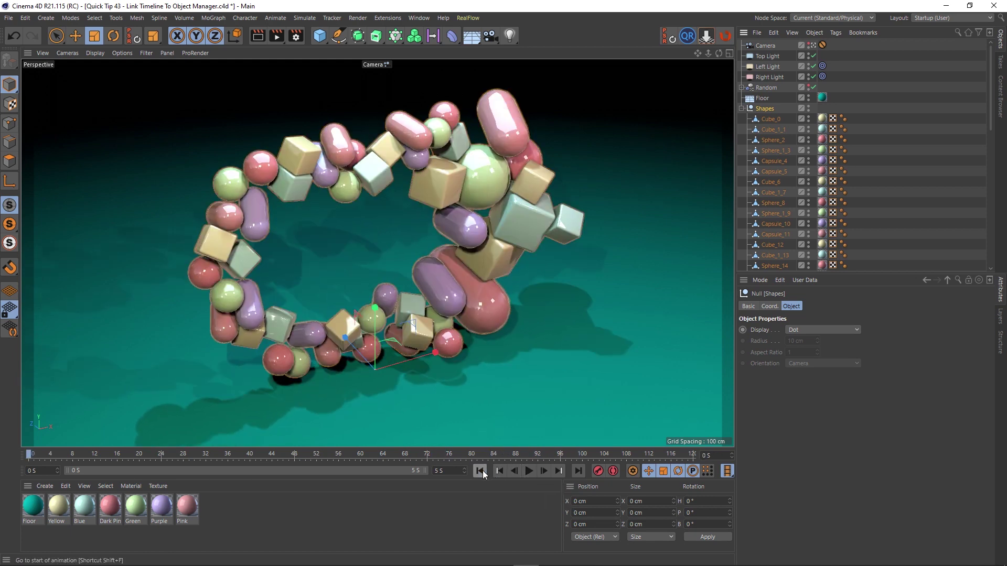
Shift-select Cube_0 through Cube_1_49, then collapse Shapes and clear the selection
click(772, 119)
scroll(776, 230, down, 10)
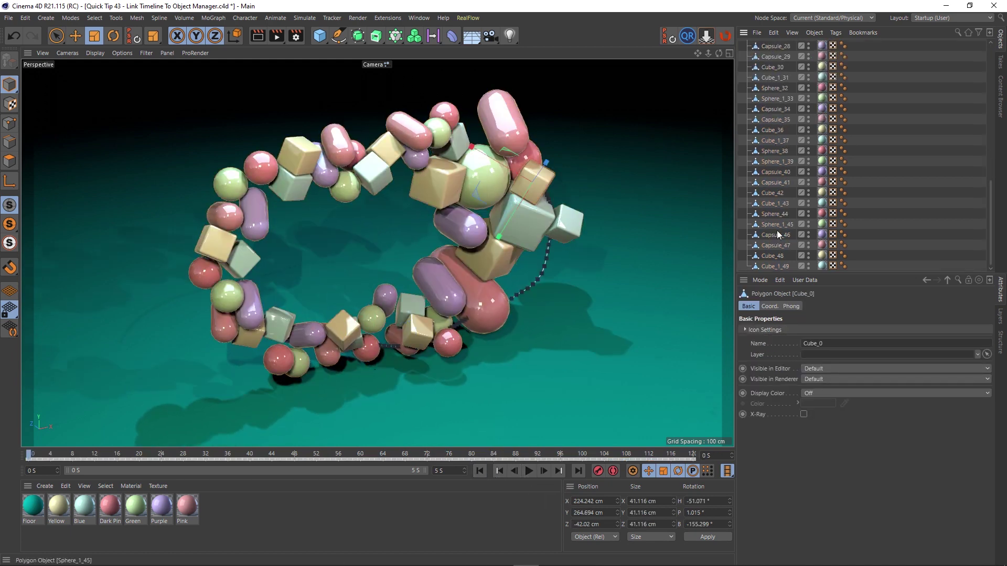
shift+click(772, 266)
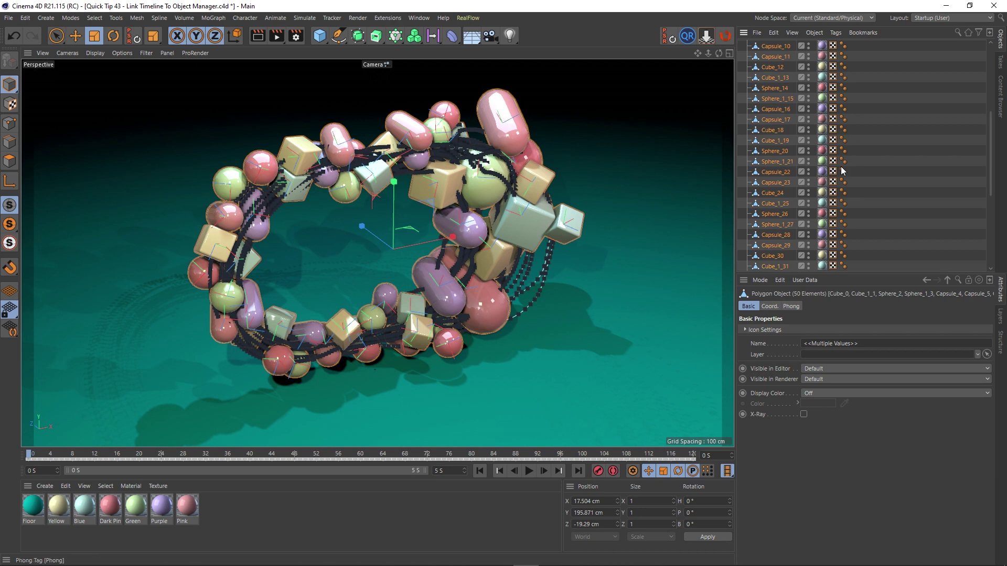
scroll(839, 157, up, 10)
click(741, 109)
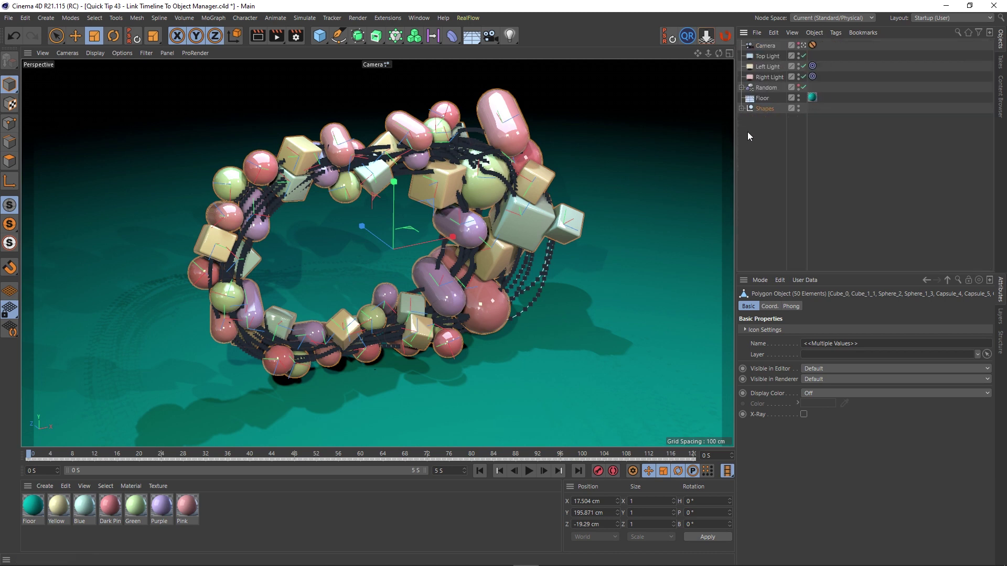
click(748, 131)
Re-expand Shapes, select Cube_0, and switch to the Move tool
click(741, 108)
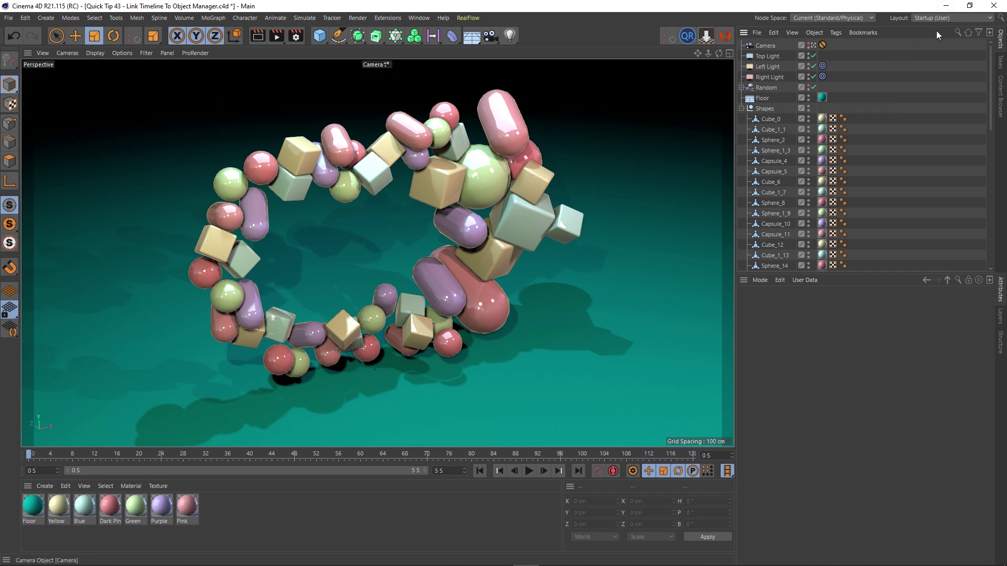
click(766, 120)
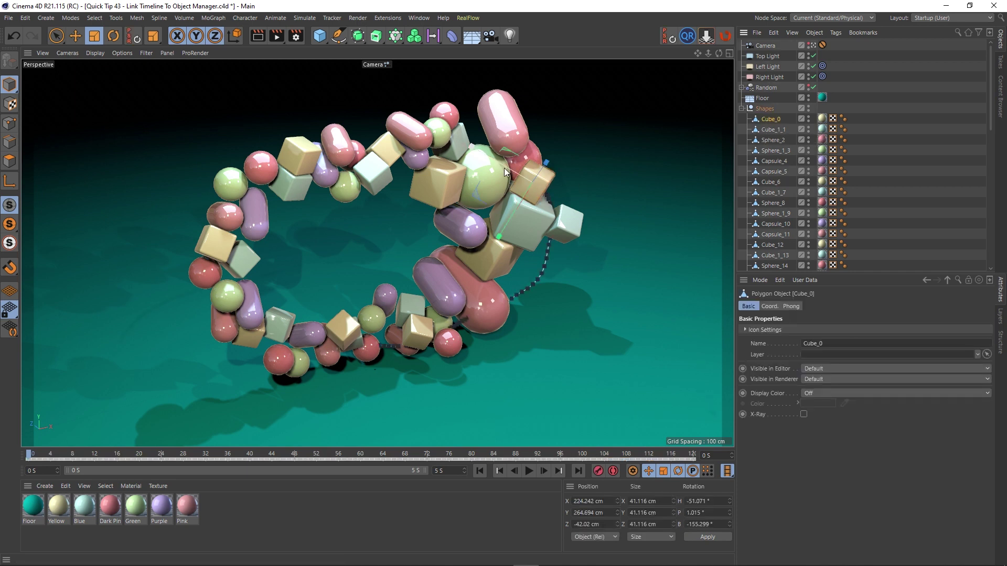
click(75, 37)
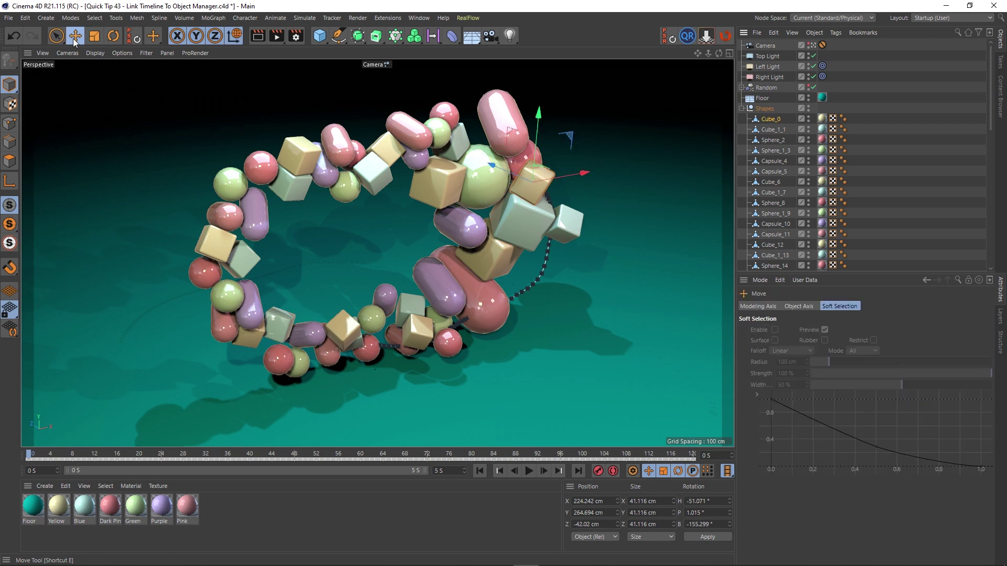
Pick Sphere_1_3, Cube_1_49 and Cube_1_1 directly in the viewport, ending on Sphere_1_3
click(491, 188)
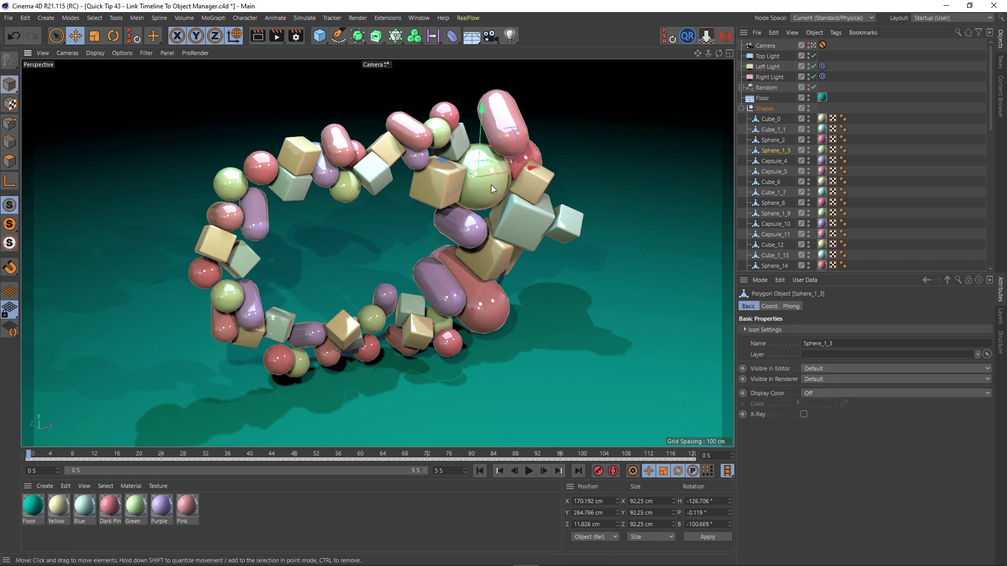
click(511, 218)
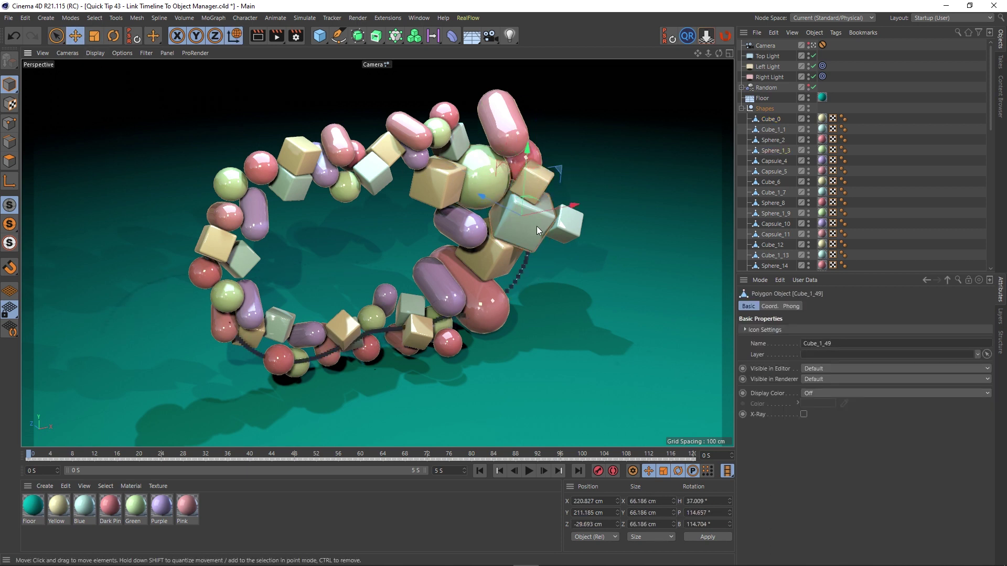
click(564, 223)
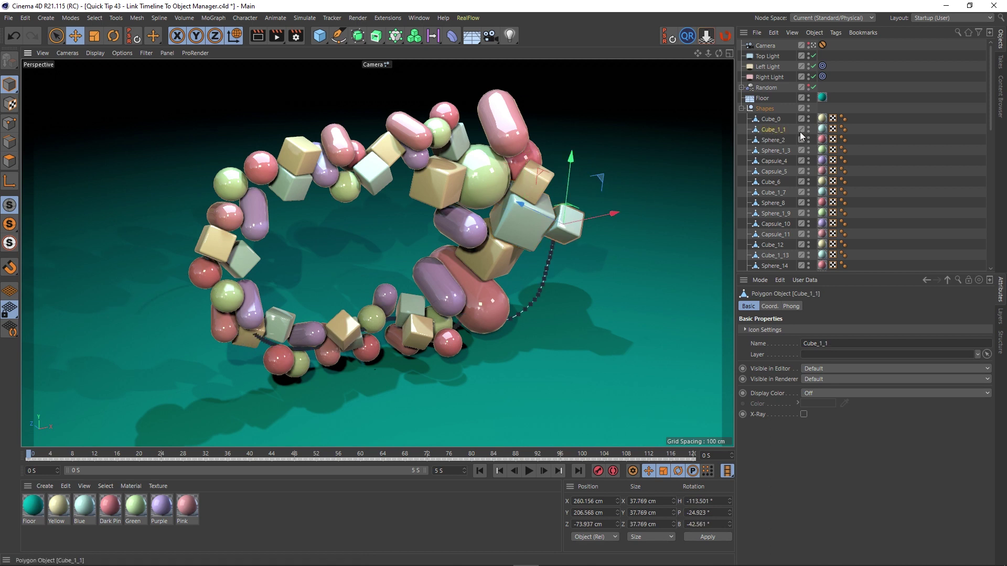
click(475, 174)
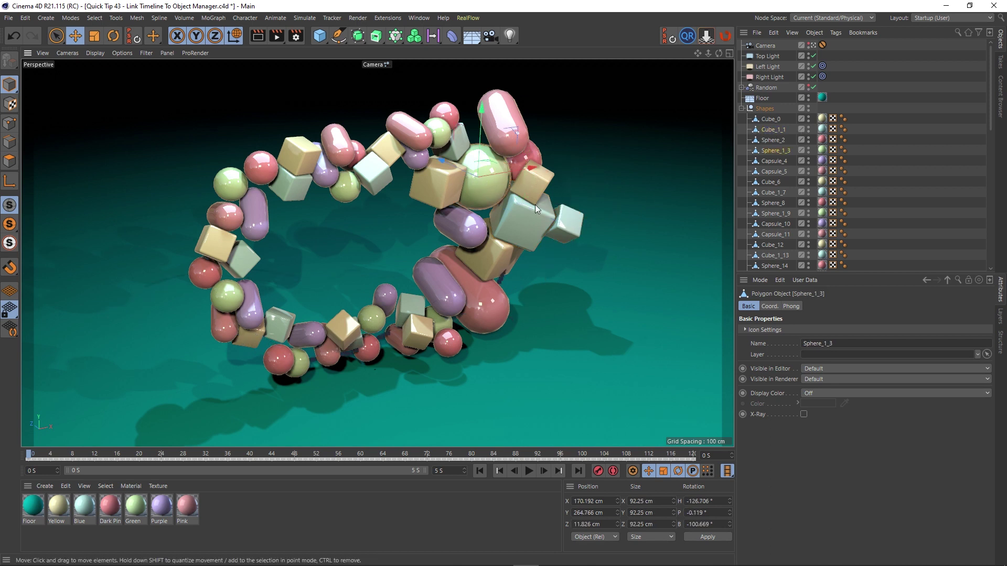
click(574, 225)
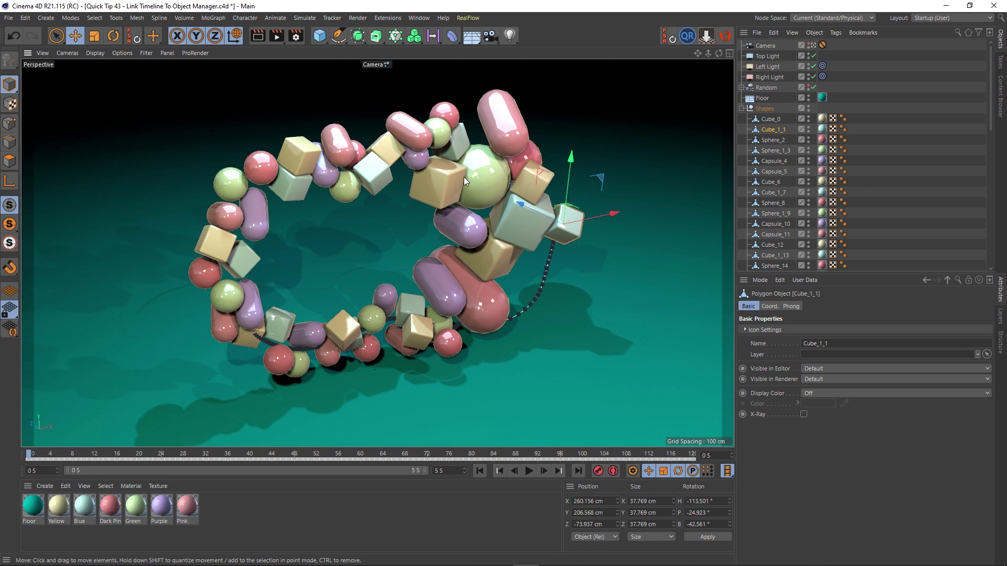
click(495, 174)
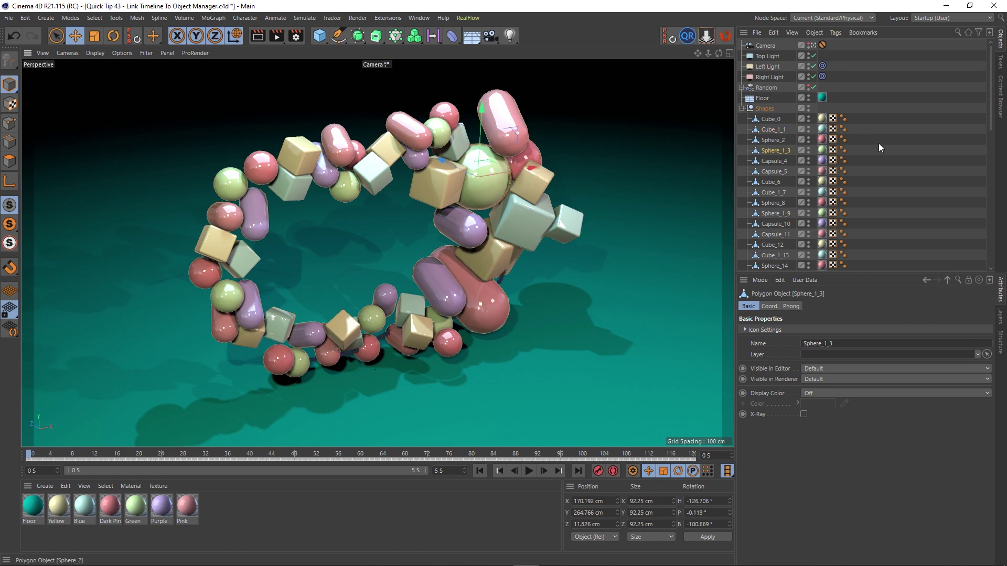
Open the Timeline (Dope Sheet) as a floating window, placed lower right
click(420, 17)
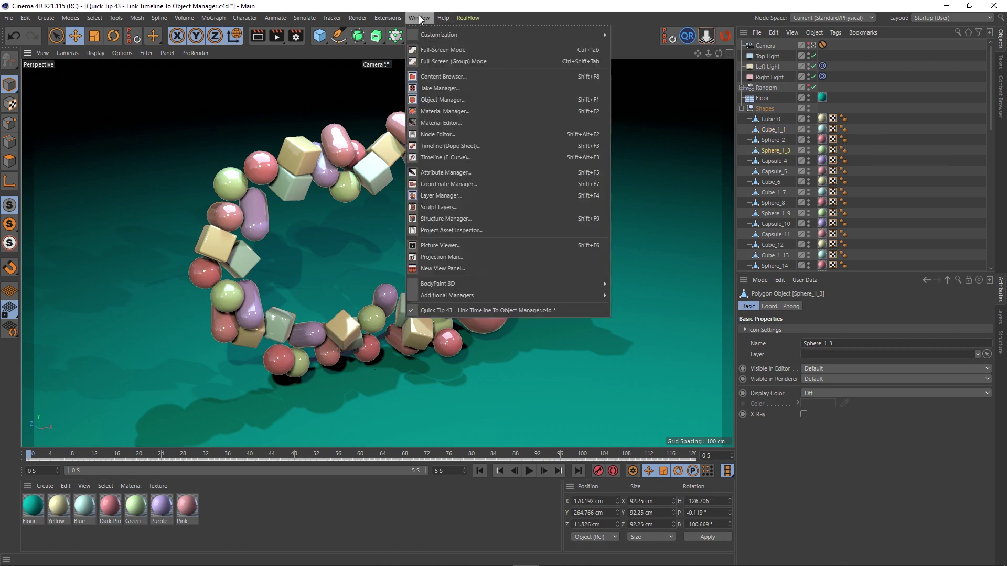
click(440, 144)
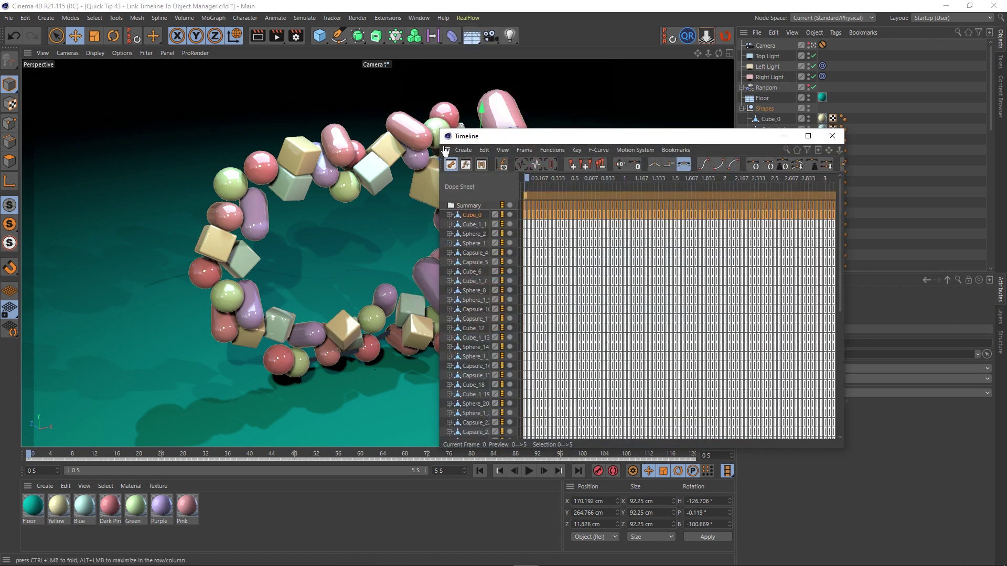
drag(573, 129, 701, 225)
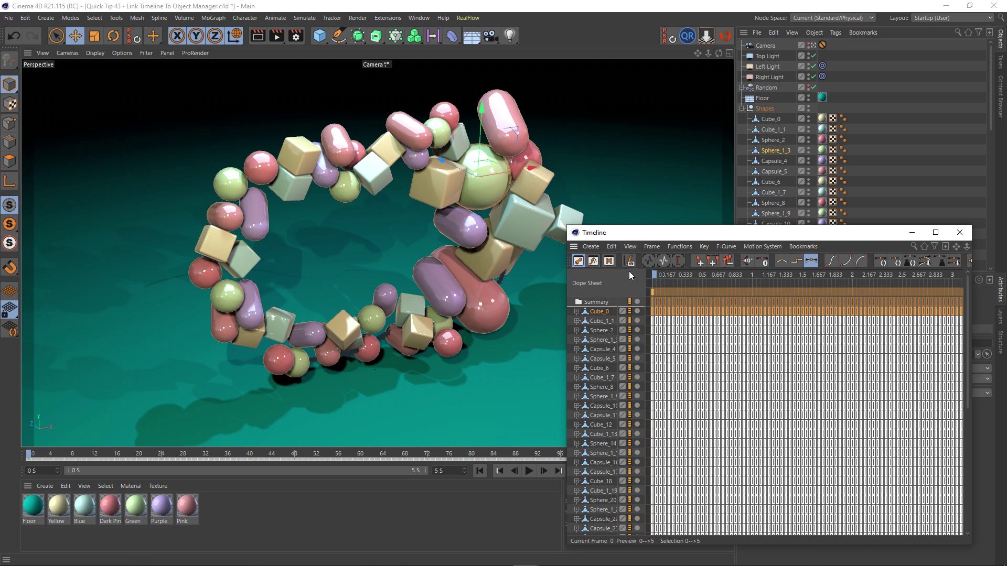
Turn off the Dope Sheet's Automatic Mode, emptying its track list, and reposition the window
click(629, 247)
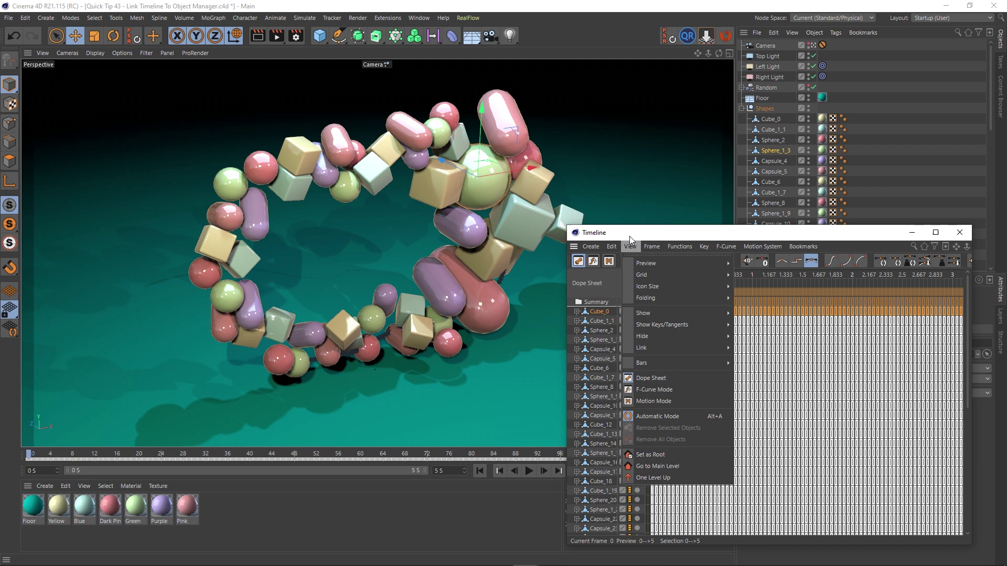
click(666, 414)
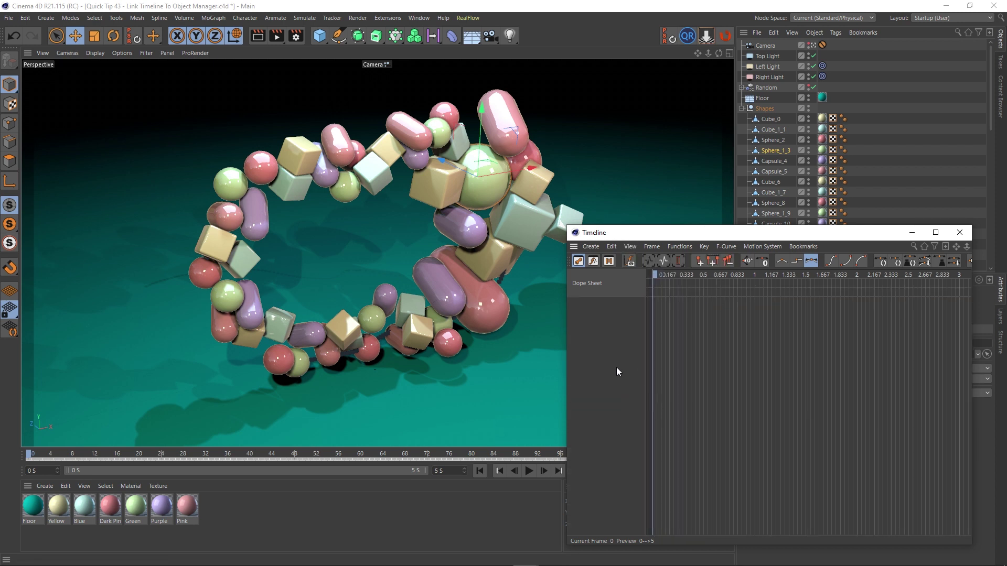
drag(758, 239, 561, 236)
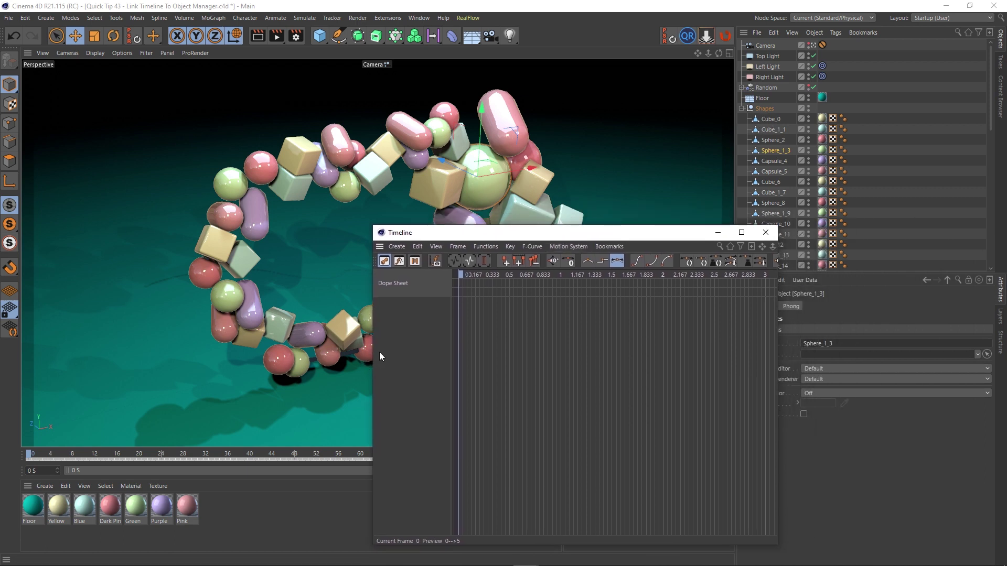
drag(461, 236, 656, 225)
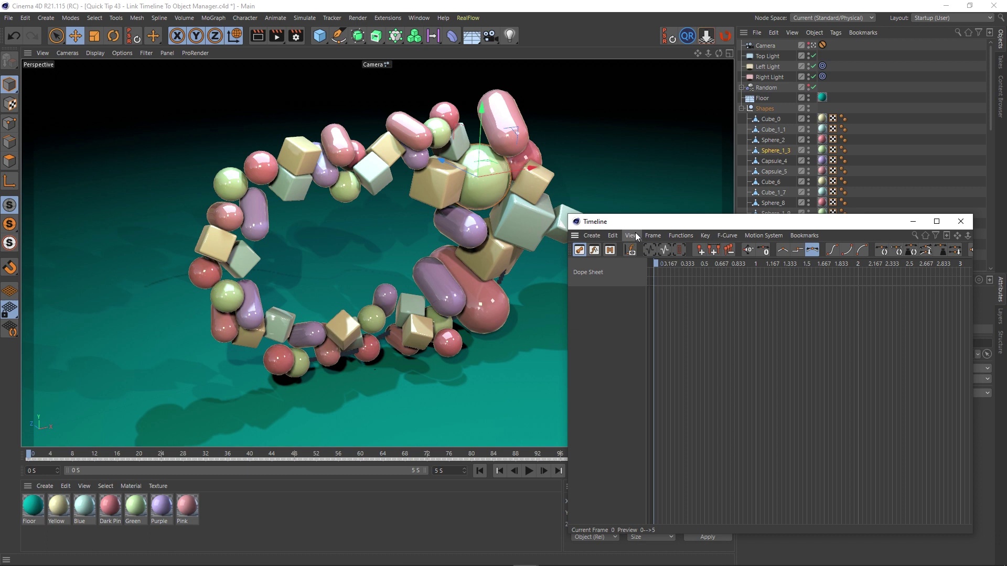
Turn Automatic Mode back on so every shape's tracks are listed
click(632, 236)
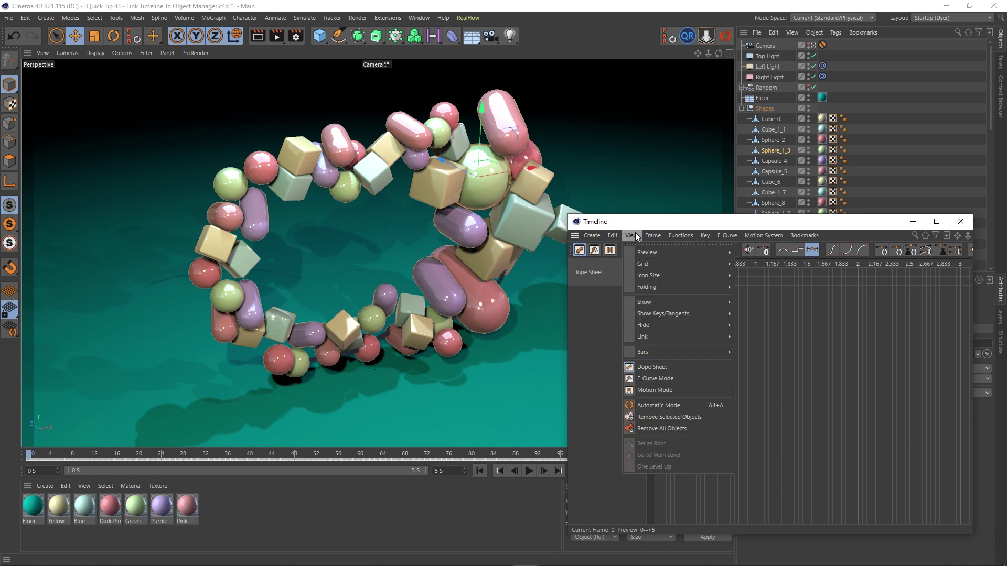
click(649, 405)
scroll(611, 341, down, 5)
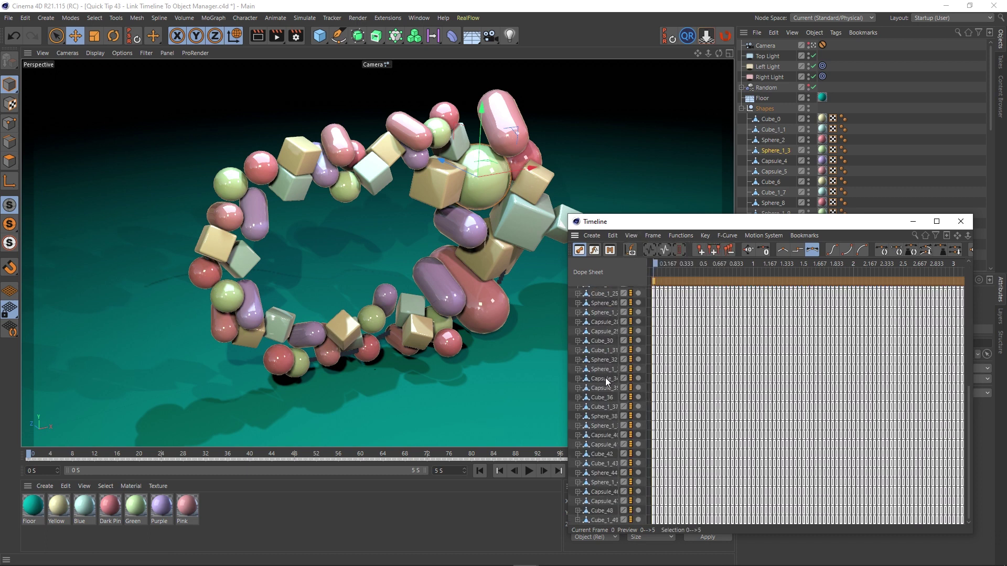
scroll(607, 388, up, 5)
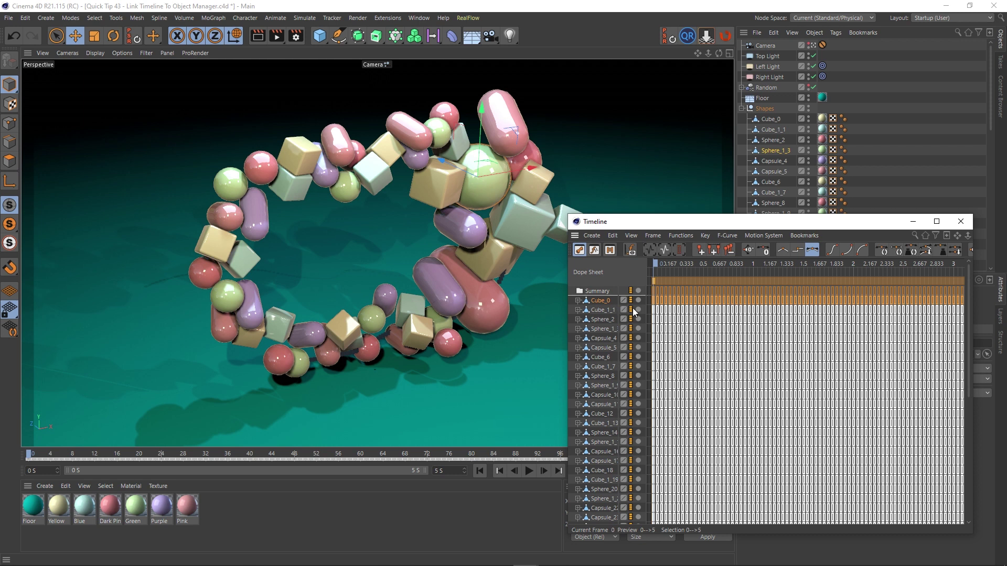
Widen the Dope Sheet name column, then alternate selecting the light-blue cube and green sphere
drag(646, 312, 673, 312)
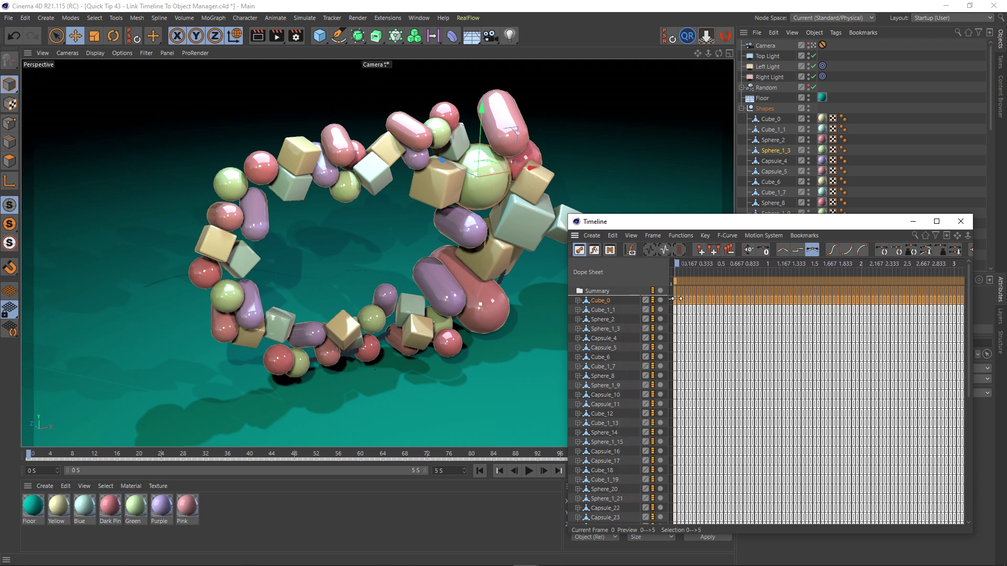
drag(709, 226, 725, 246)
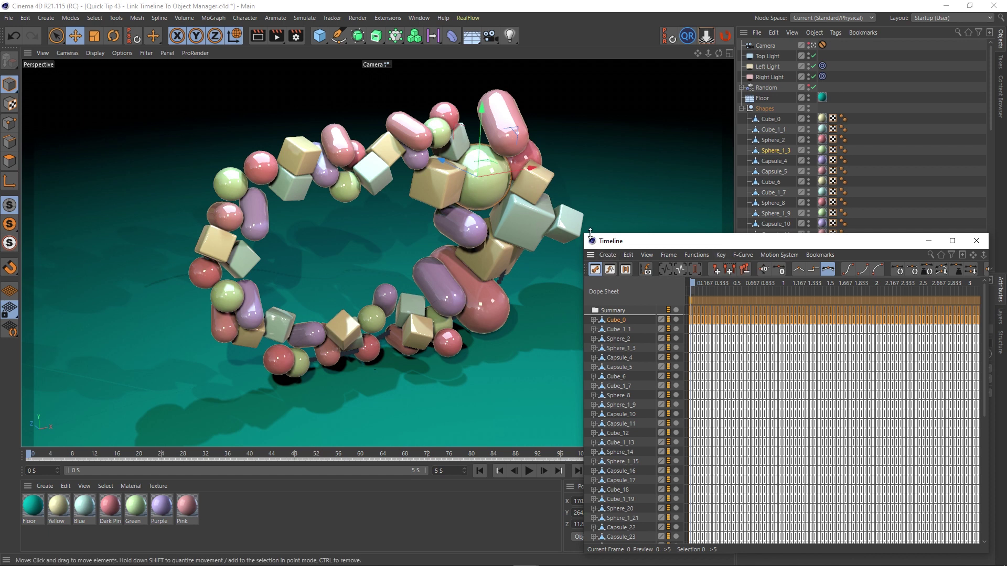
click(568, 225)
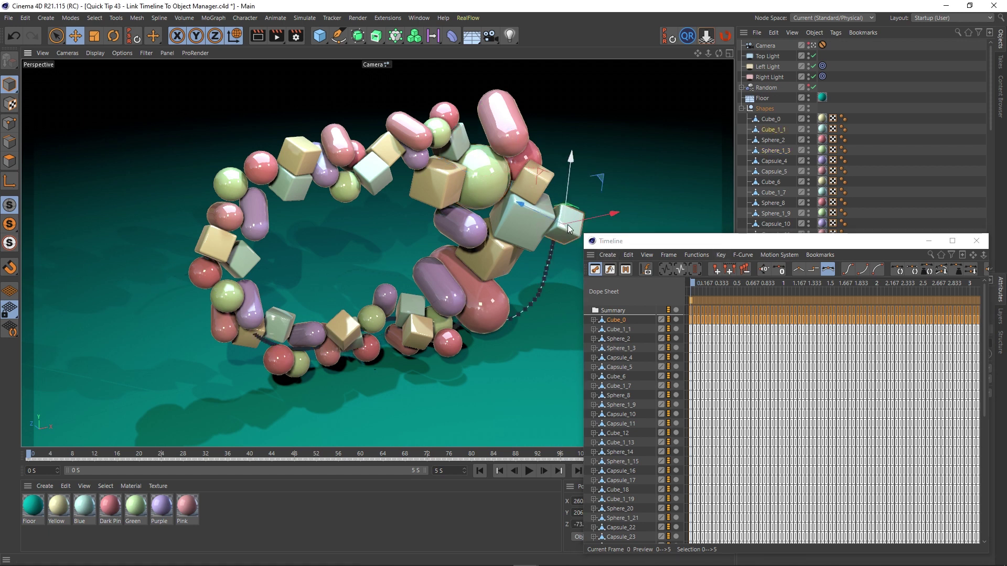
click(492, 177)
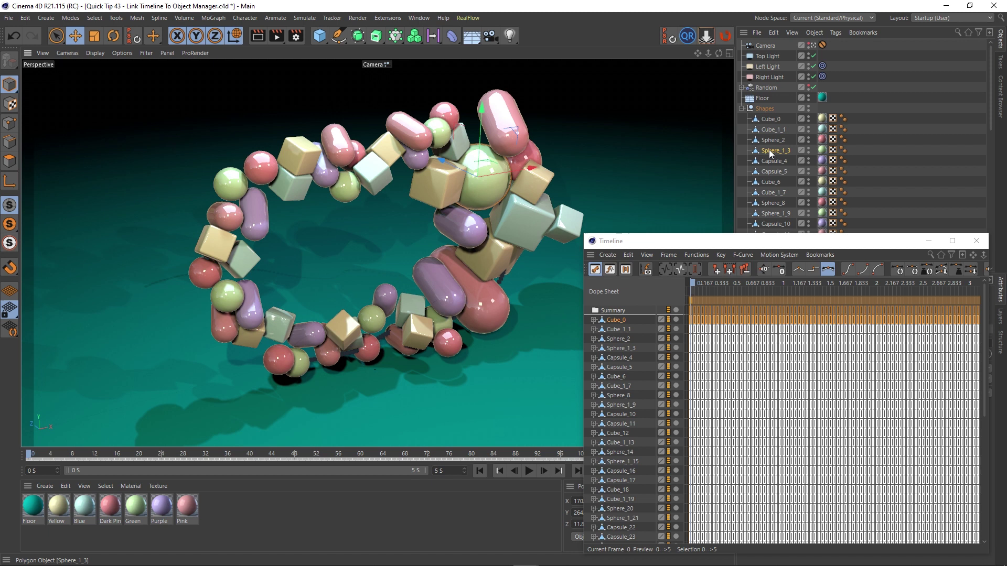
click(570, 224)
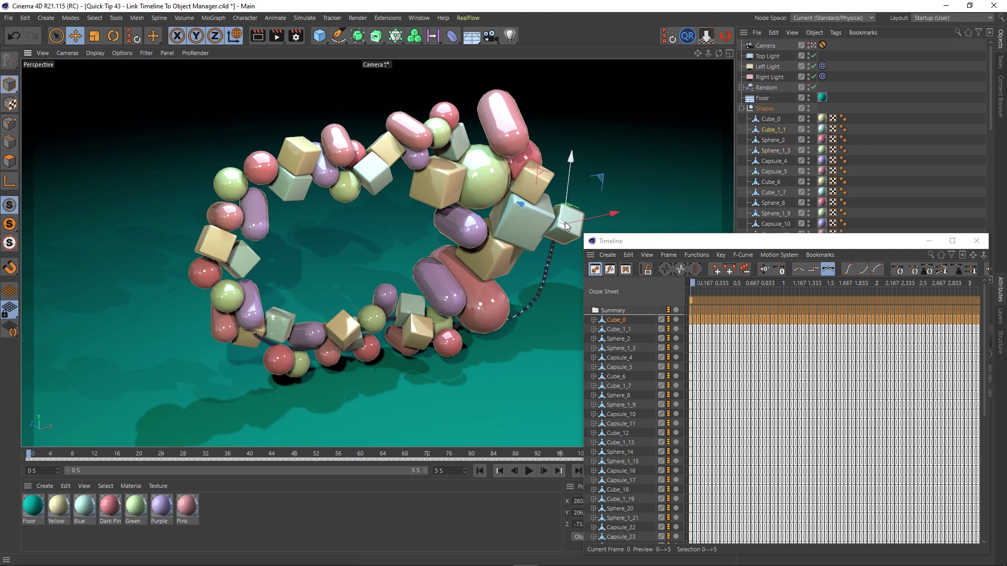
click(489, 180)
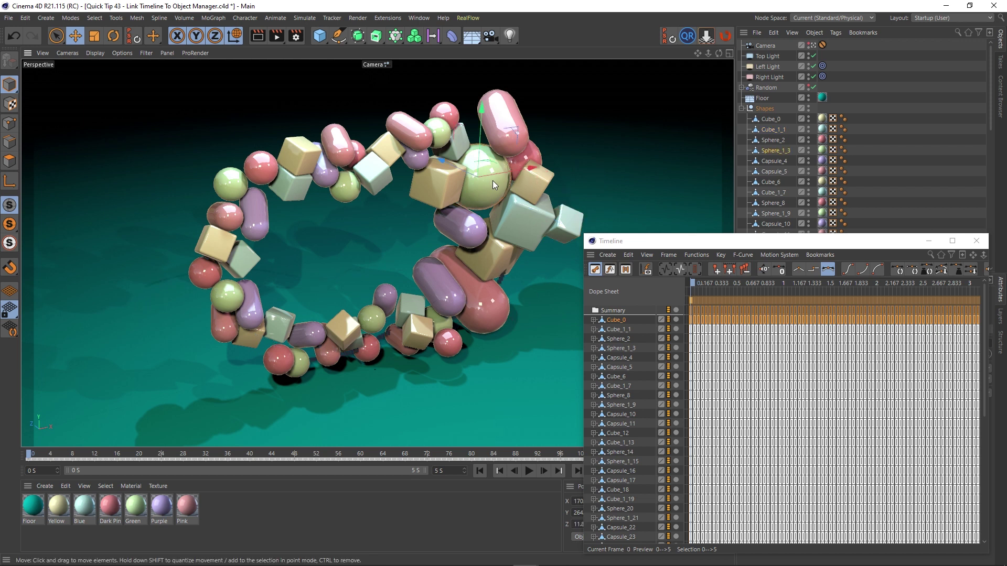
click(567, 220)
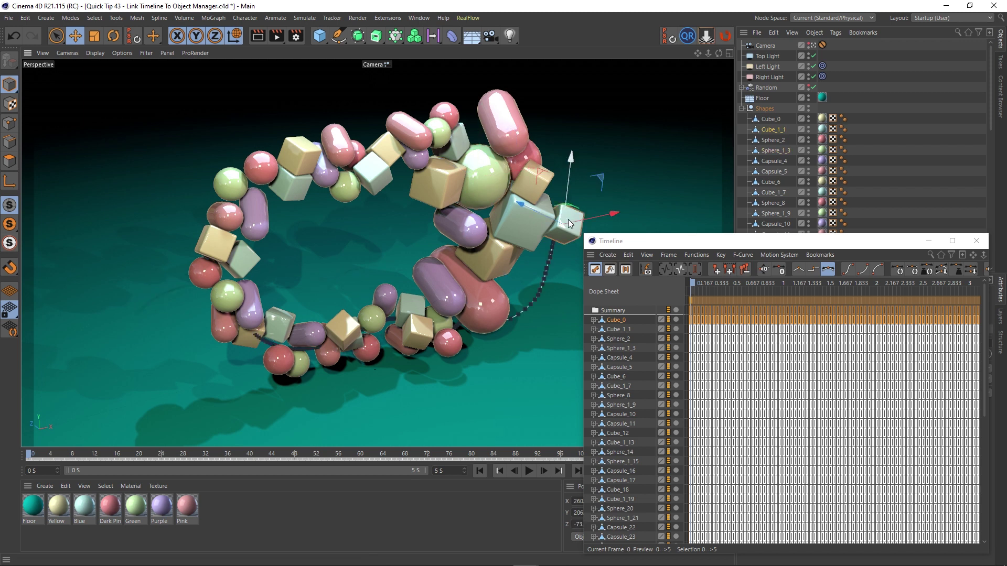
Keep alternating between the green sphere and Cube_1_1, ending with Cube_1_1 selected
click(495, 163)
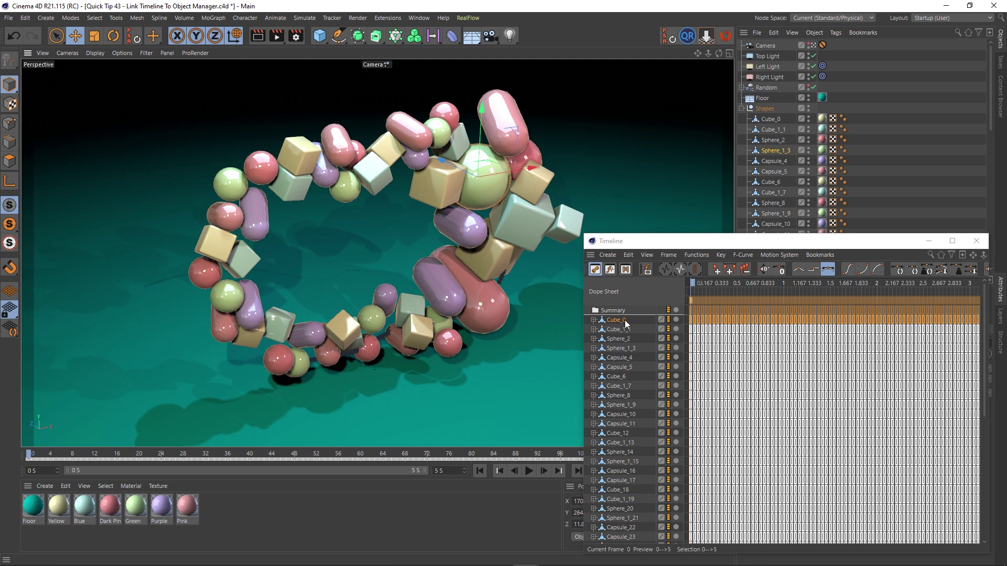
click(562, 224)
click(482, 185)
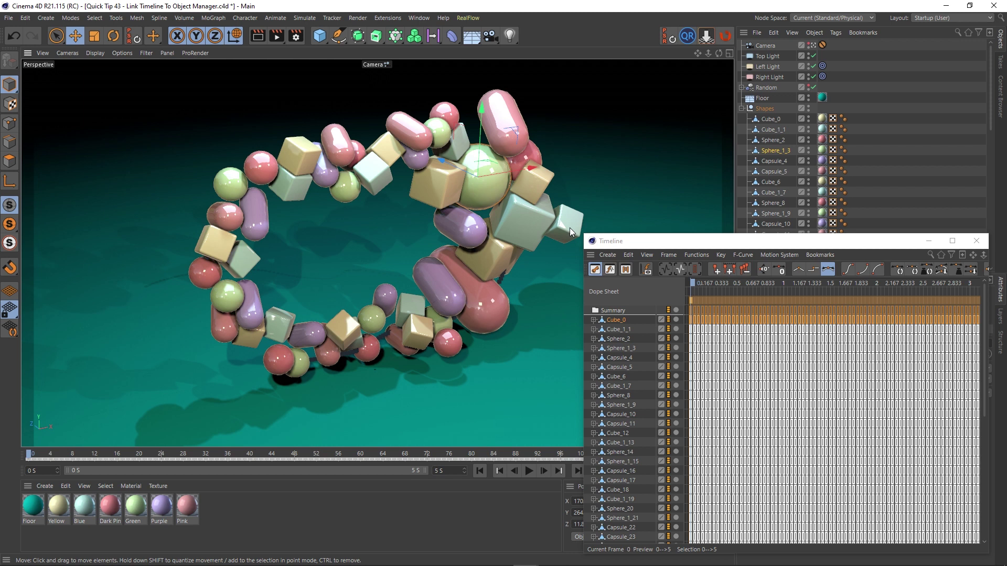
click(569, 227)
click(486, 181)
click(566, 226)
click(489, 174)
click(570, 231)
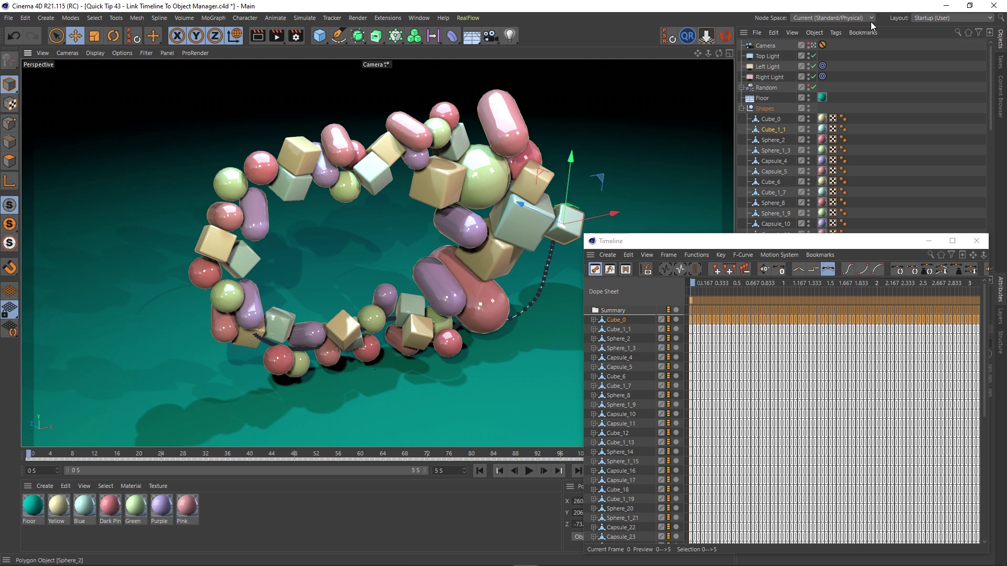
Enable View > Link > Link TL/OM Selection in the Timeline
click(646, 255)
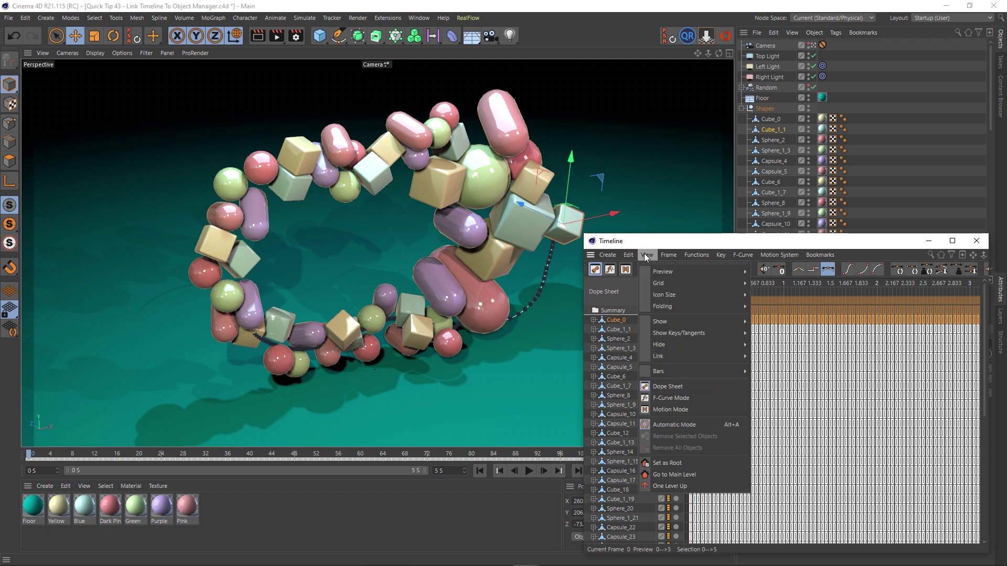
mouse_move(653, 355)
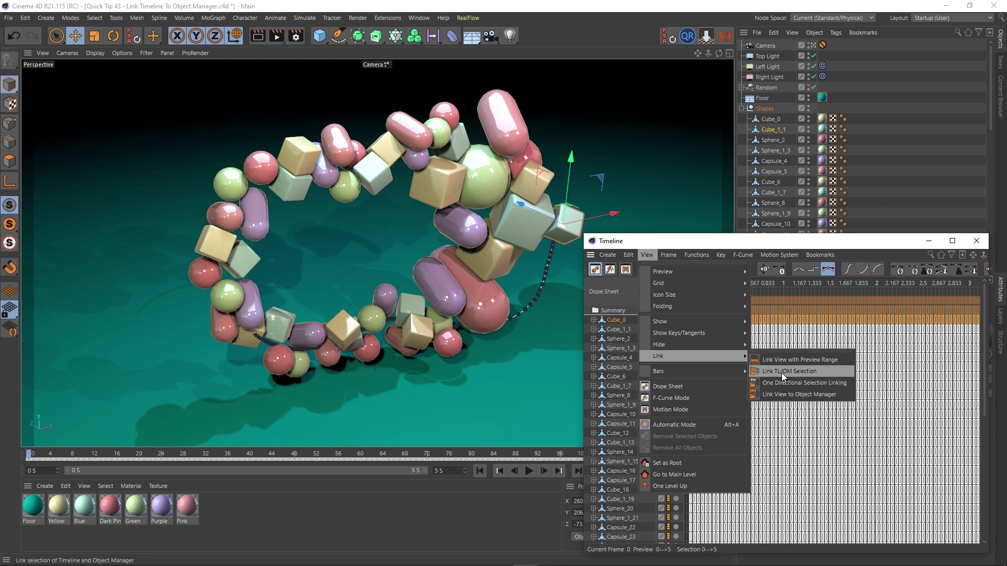
click(801, 373)
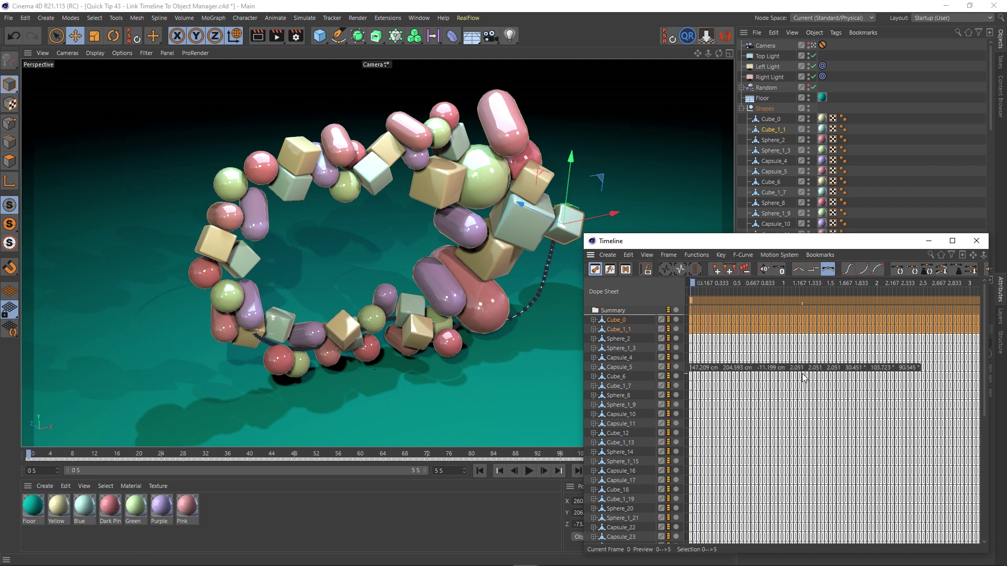
Select Sphere_1_3 and Cube_1_1 in the viewport and Cube_1_1's Dope Sheet row
click(486, 175)
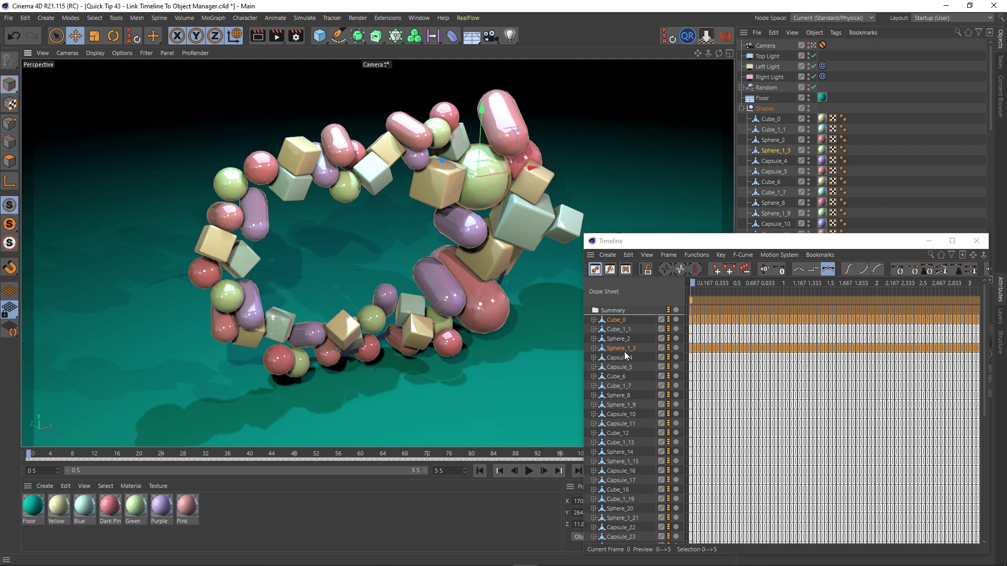
click(570, 224)
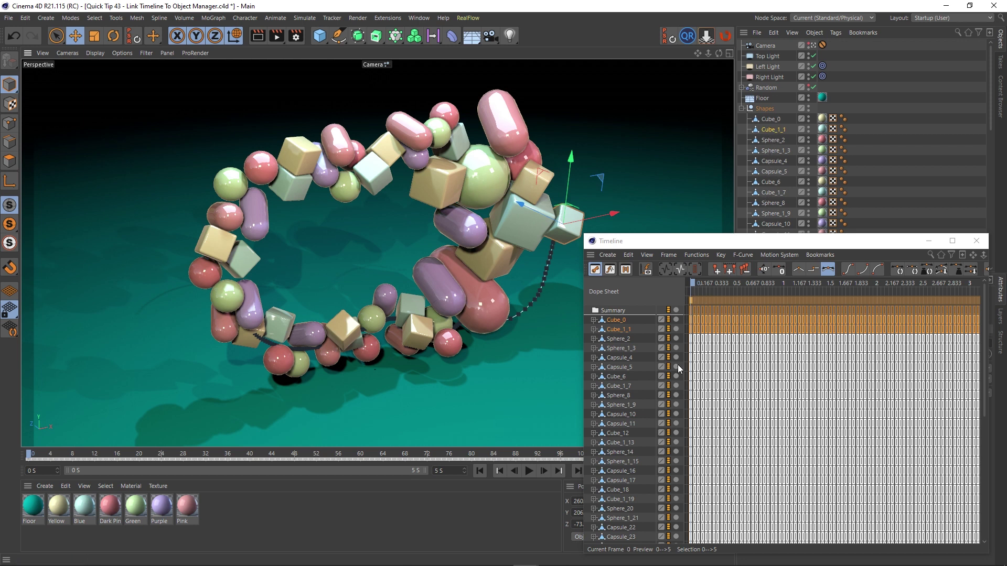
click(617, 330)
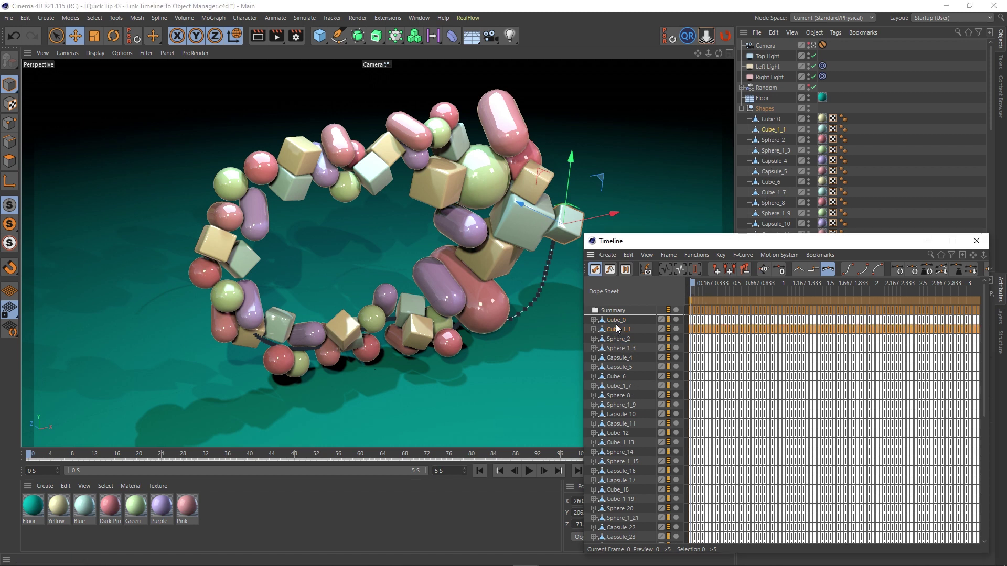
click(559, 226)
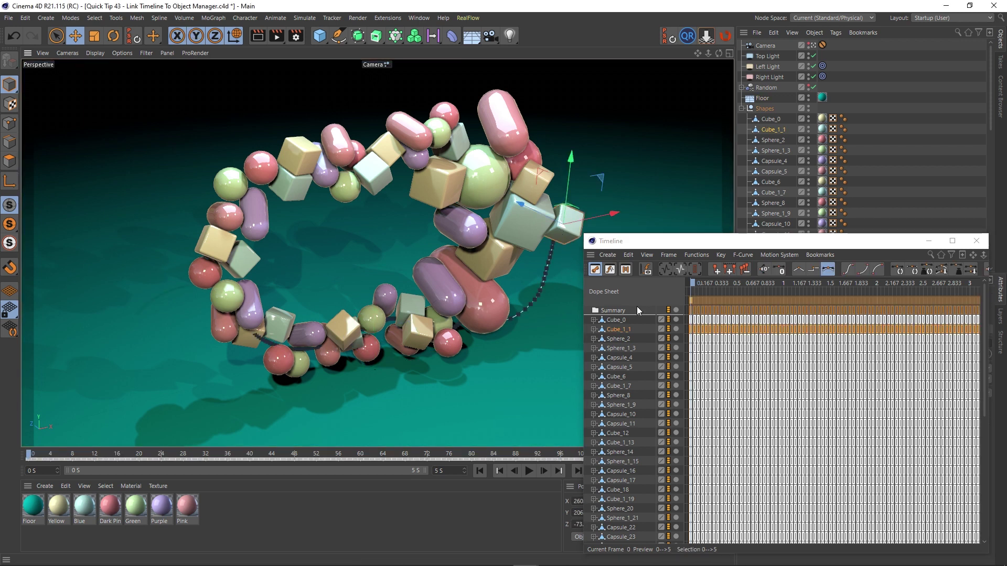
click(482, 190)
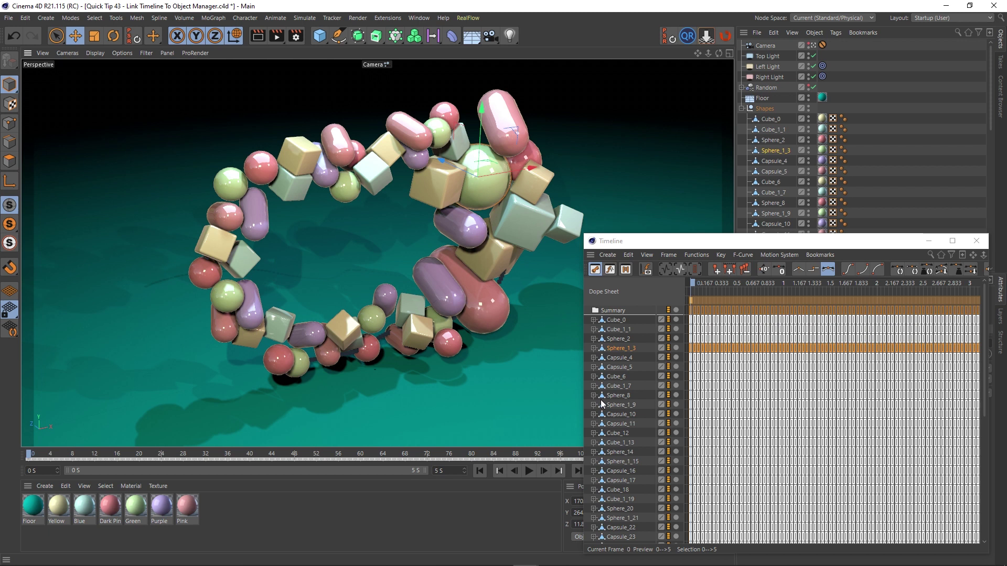
click(564, 227)
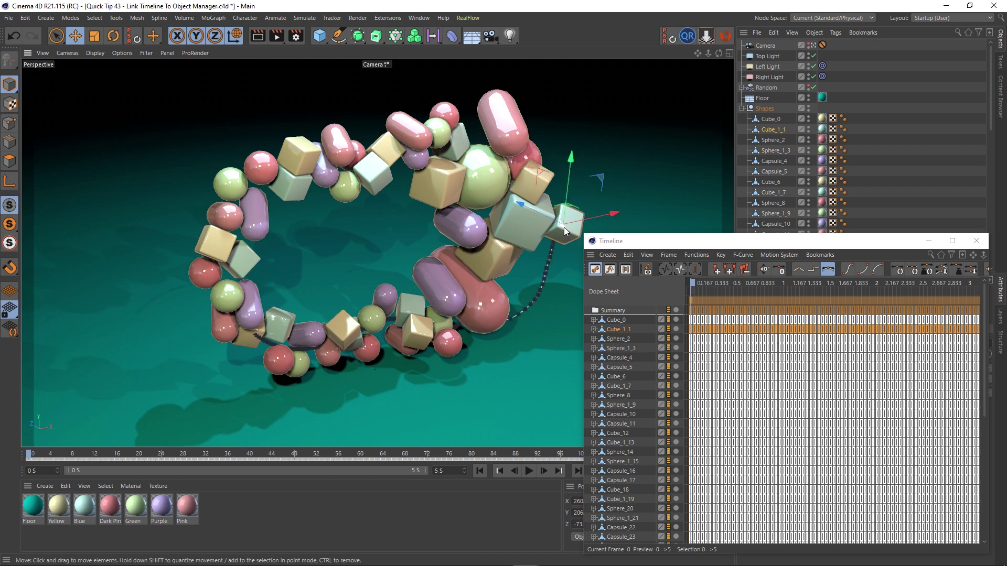
Step through the Dope Sheet tracks Sphere_1_3, Cube_0, Cube_1_1, Sphere_2 and Capsule_4
click(618, 349)
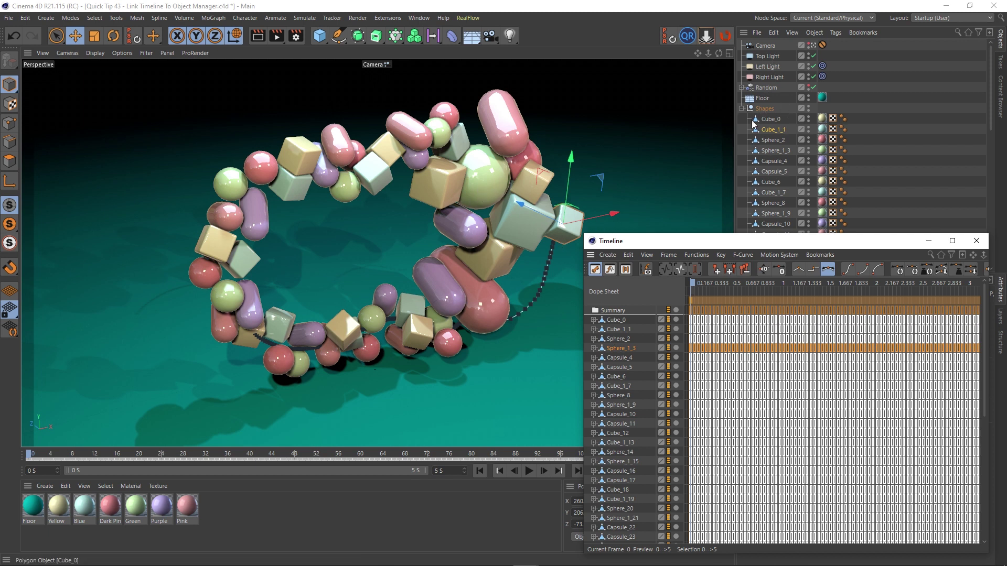
key(Up)
key(Up)
key(Up)
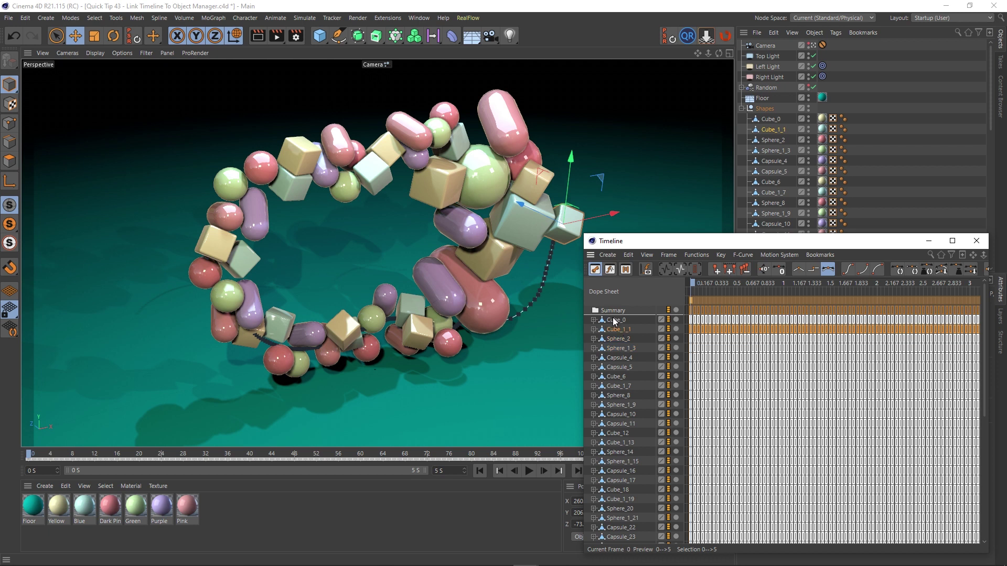
click(621, 329)
click(613, 338)
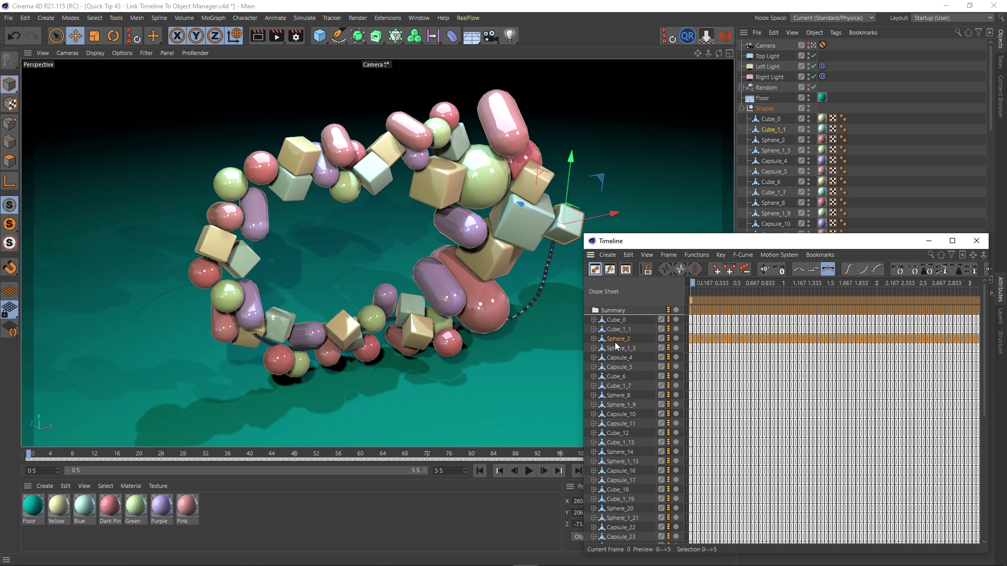
click(615, 347)
click(618, 358)
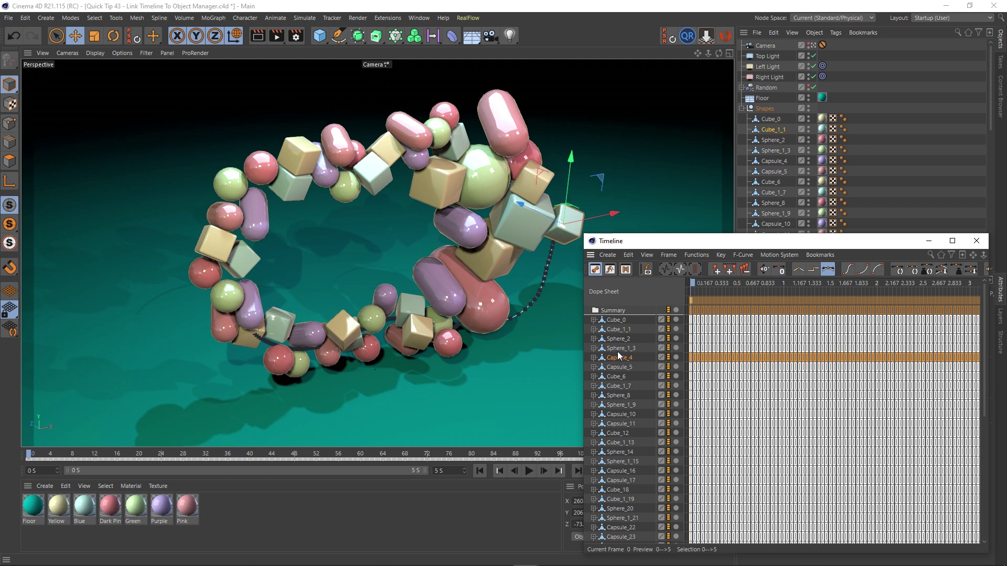
Select Sphere_1_3 in the scene, then Sphere_2 in the Object Manager
click(492, 185)
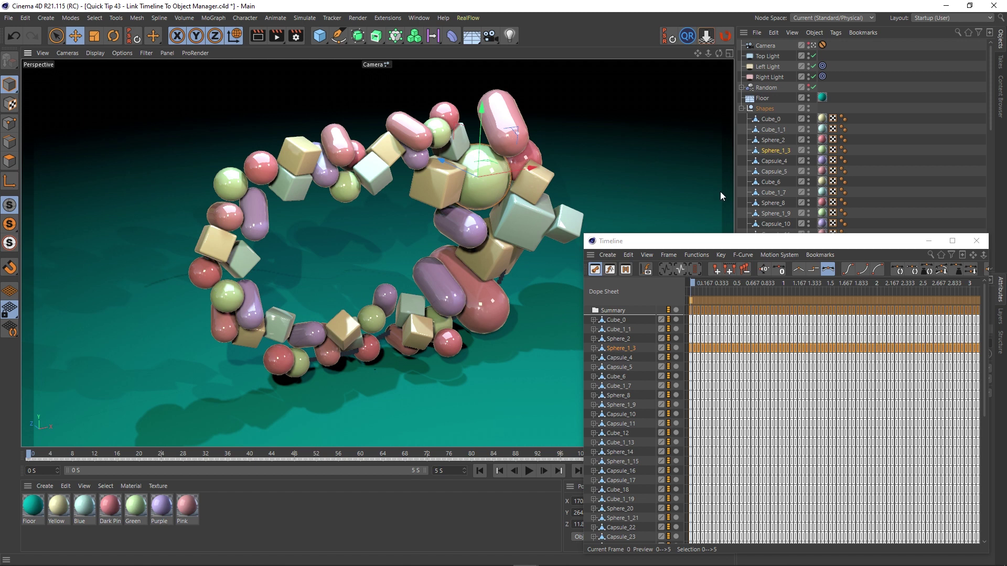
click(771, 141)
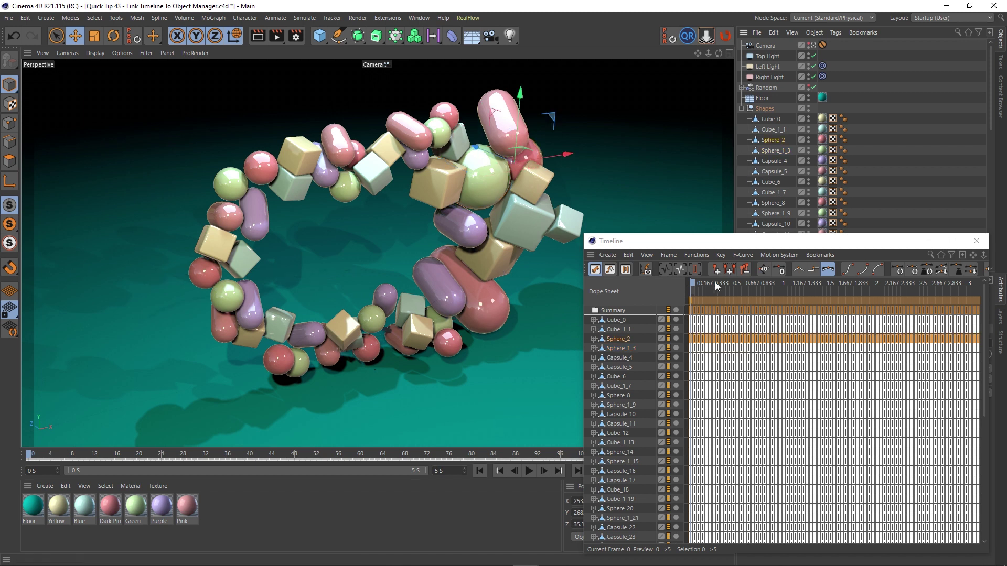
click(619, 336)
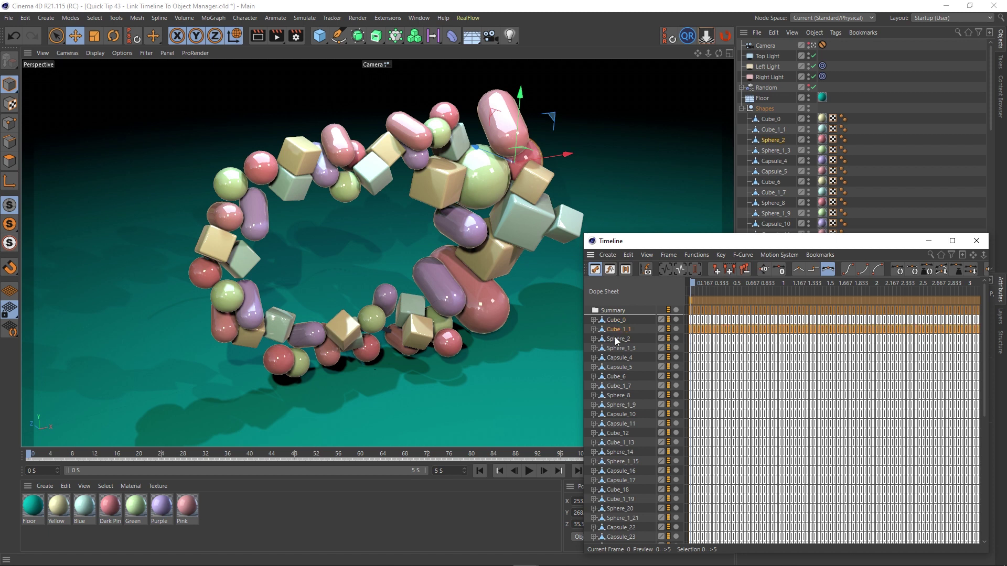
Make the selection link one-way, Object Manager to Timeline
click(646, 256)
mouse_move(652, 359)
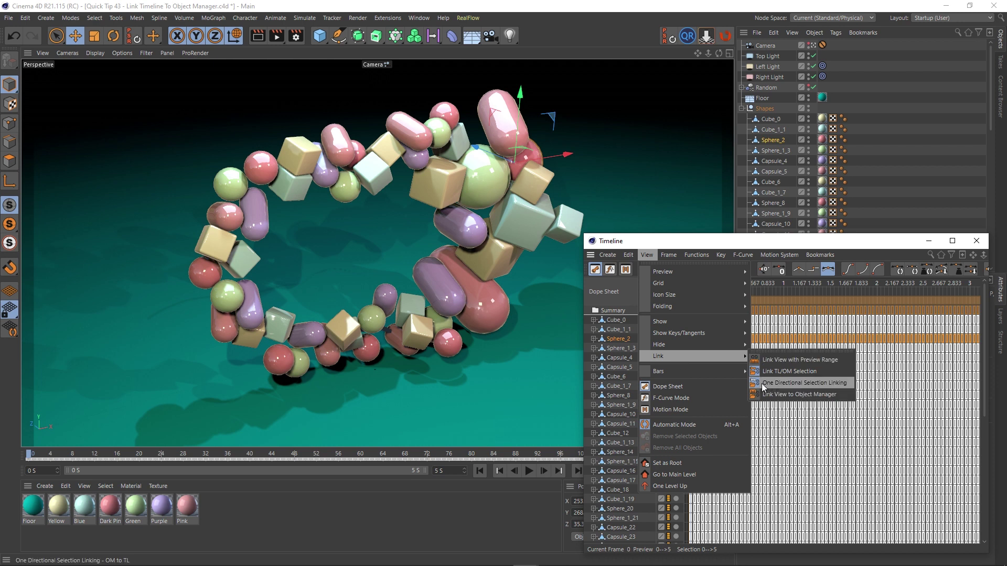
click(820, 383)
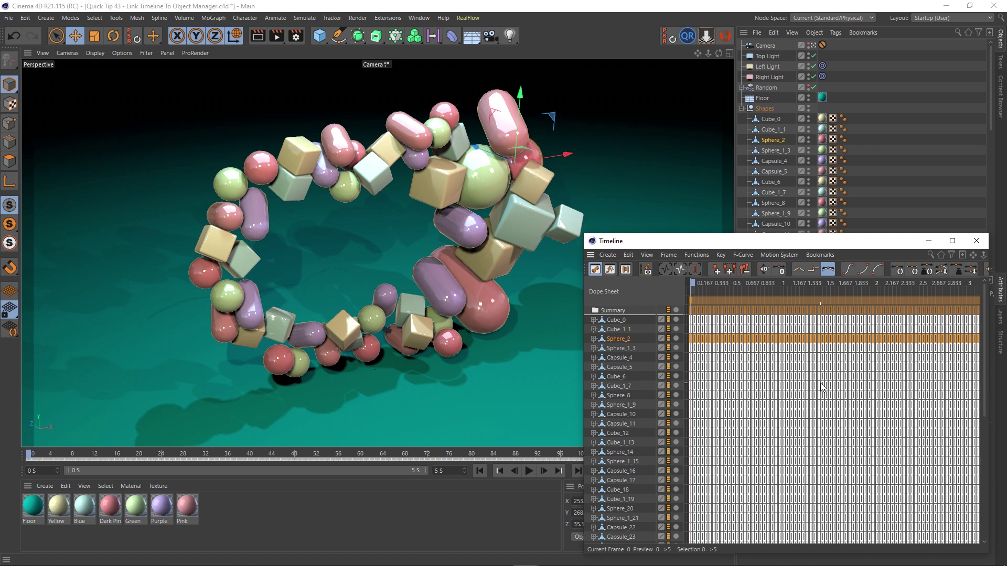
Pick Cube_1_1, Cube_0, Sphere_2 and Sphere_1_3 in the Dope Sheet, cancelling an accidental rename
double_click(620, 330)
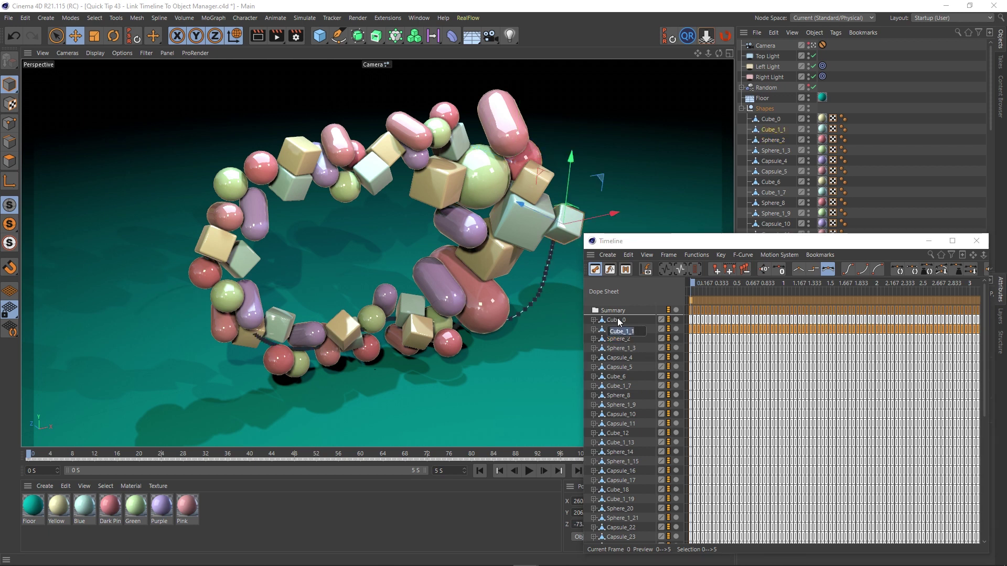
key(Escape)
click(617, 320)
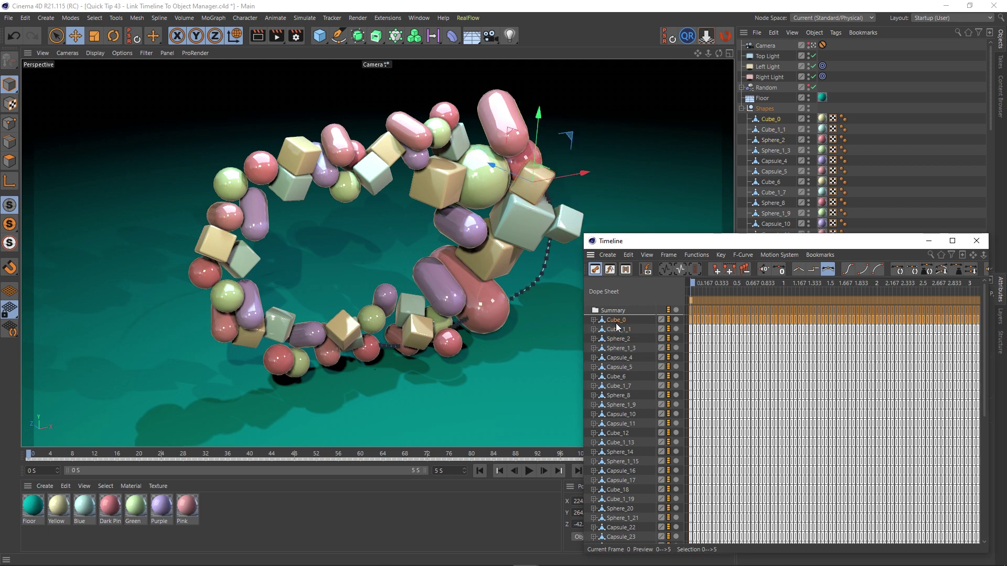
click(619, 330)
click(616, 339)
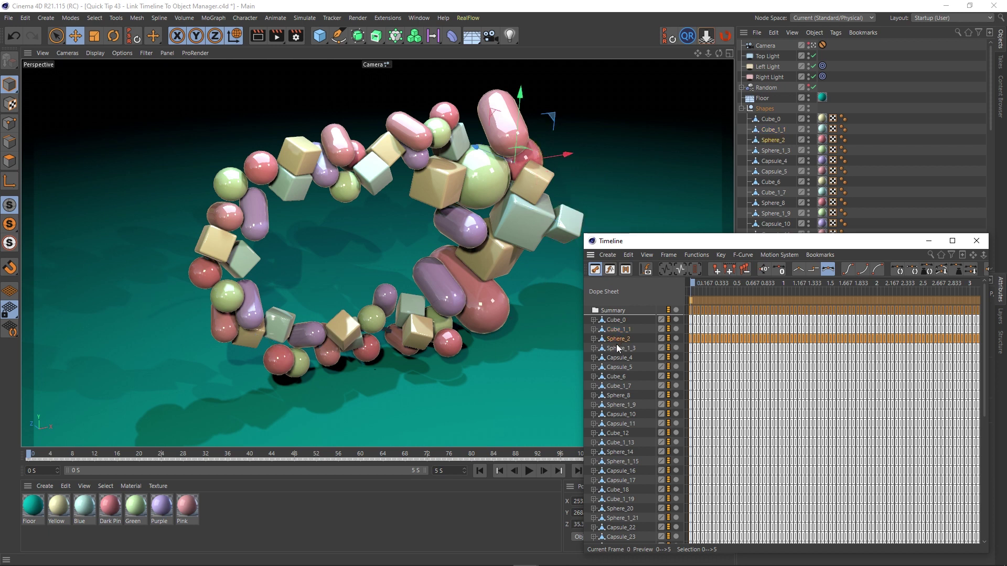
click(616, 349)
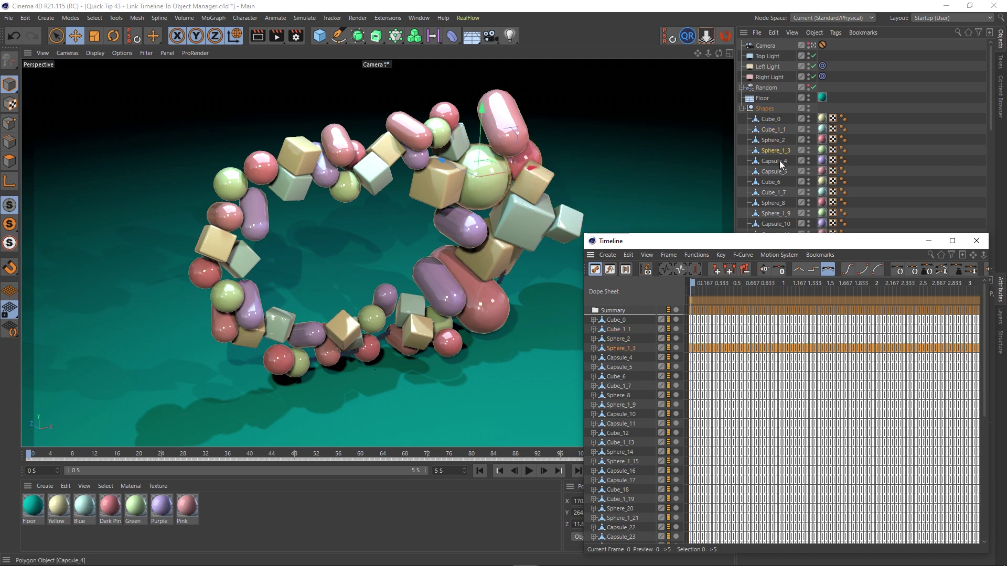
Click through Cube_1_1, Cube_0, Sphere_2 and Sphere_1_3 again, then show the View > Link options
click(617, 330)
click(617, 321)
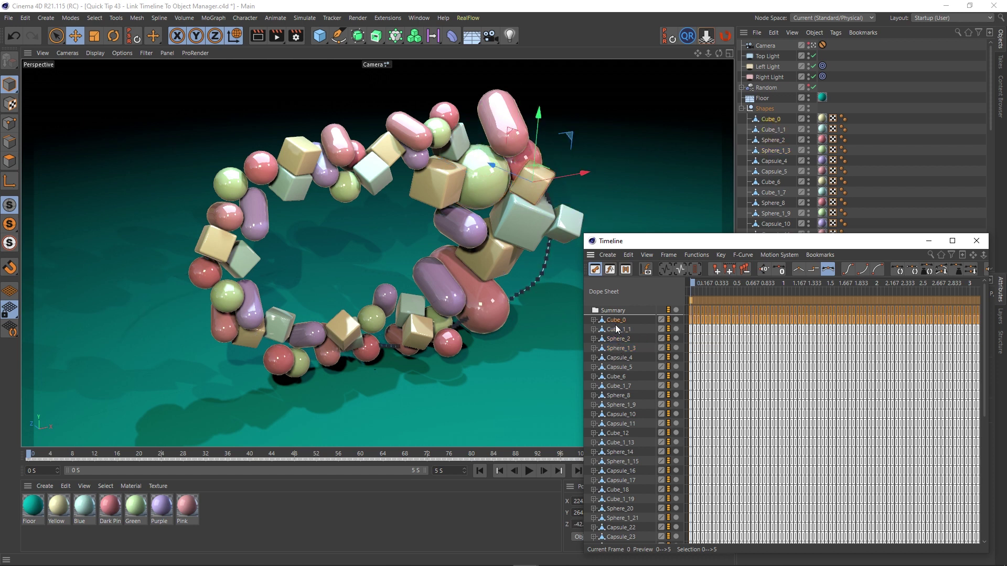
click(617, 331)
click(618, 341)
click(618, 349)
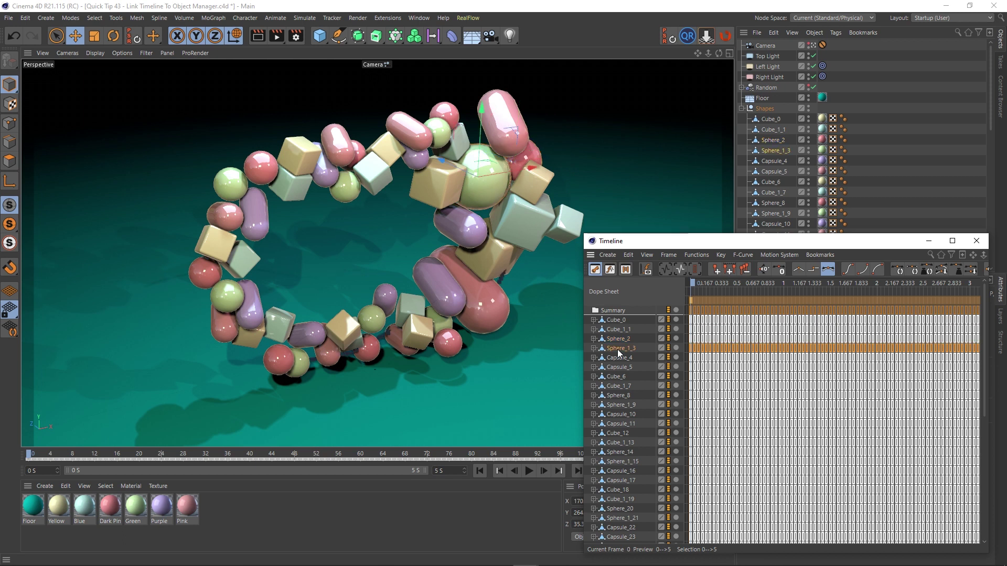
click(648, 256)
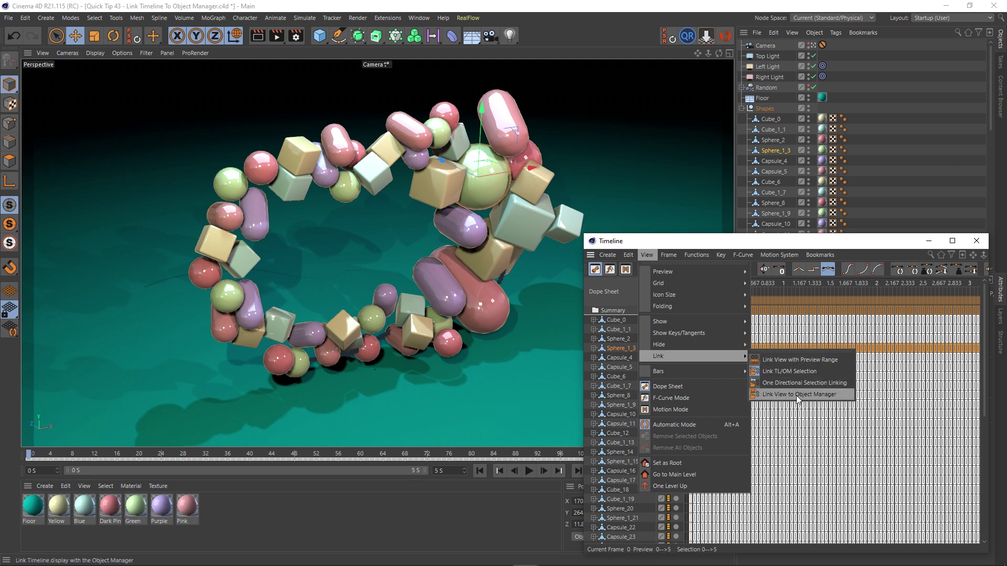
Select Cube_0 in the Timeline, then Cube_1_1 in the Object Manager
click(796, 395)
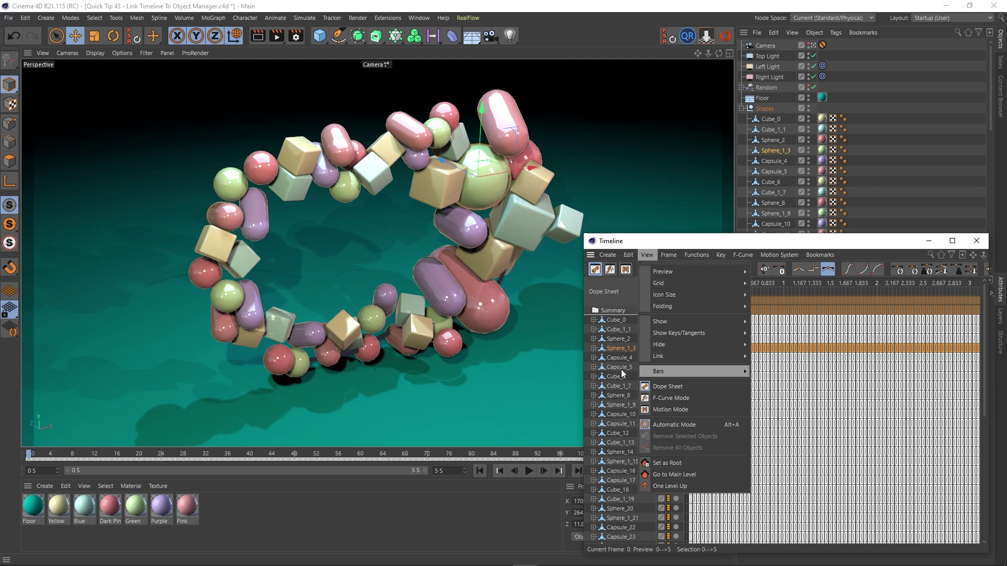
click(615, 322)
scroll(620, 397, down, 8)
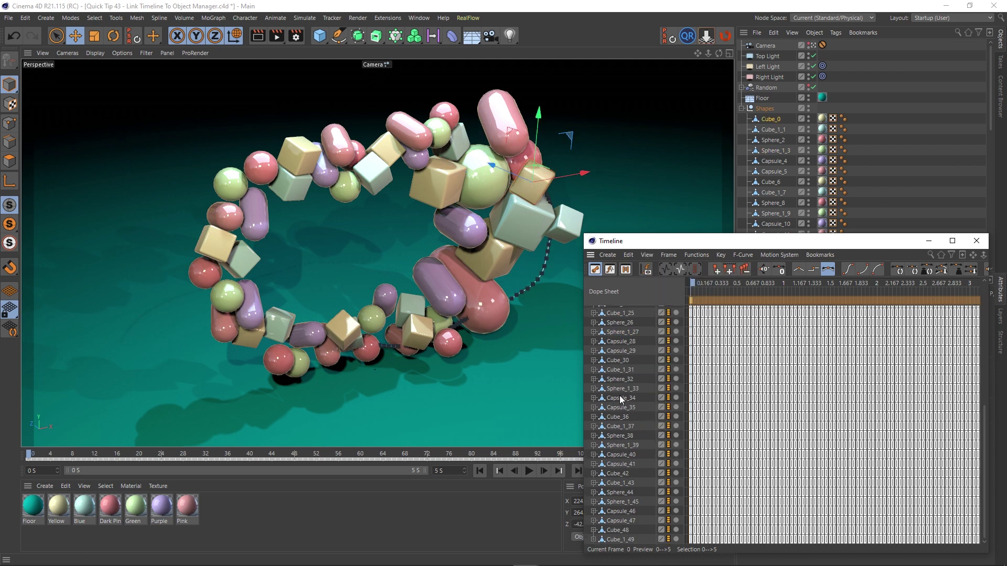
scroll(629, 454, up, 9)
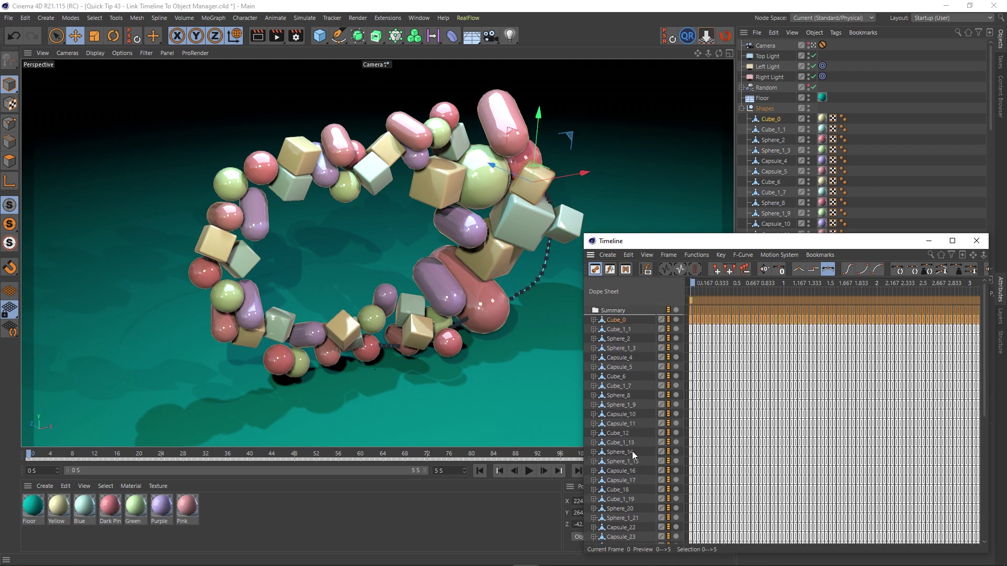
click(767, 130)
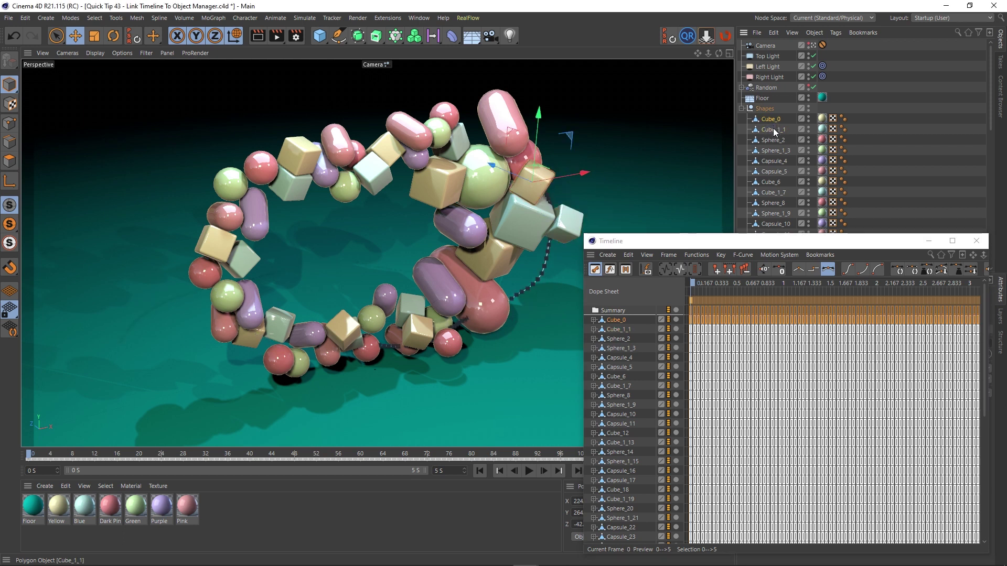
Expand Cube_1_1's Position tracks to show the Y curve, collapse them, and select Sphere_2
click(593, 329)
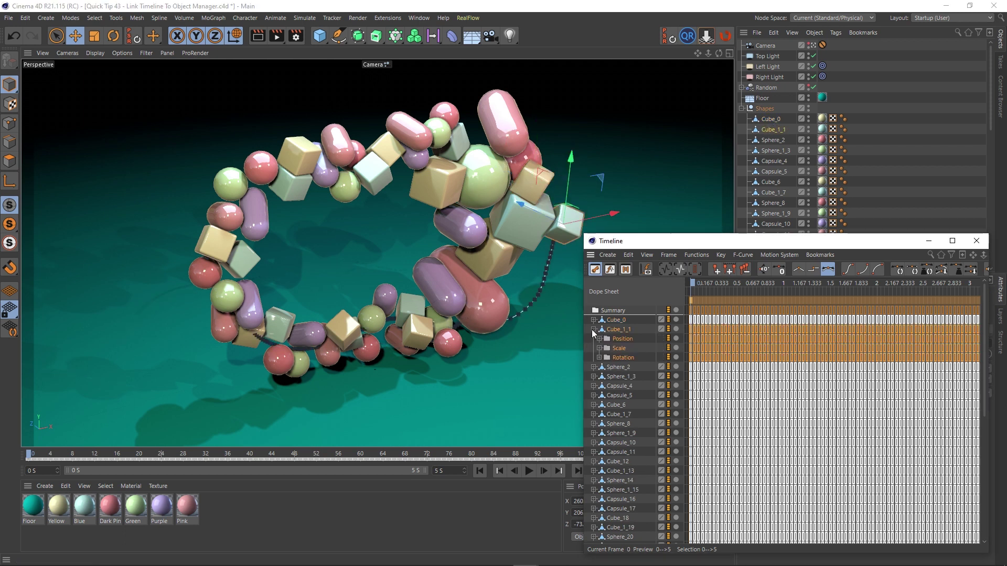
click(599, 339)
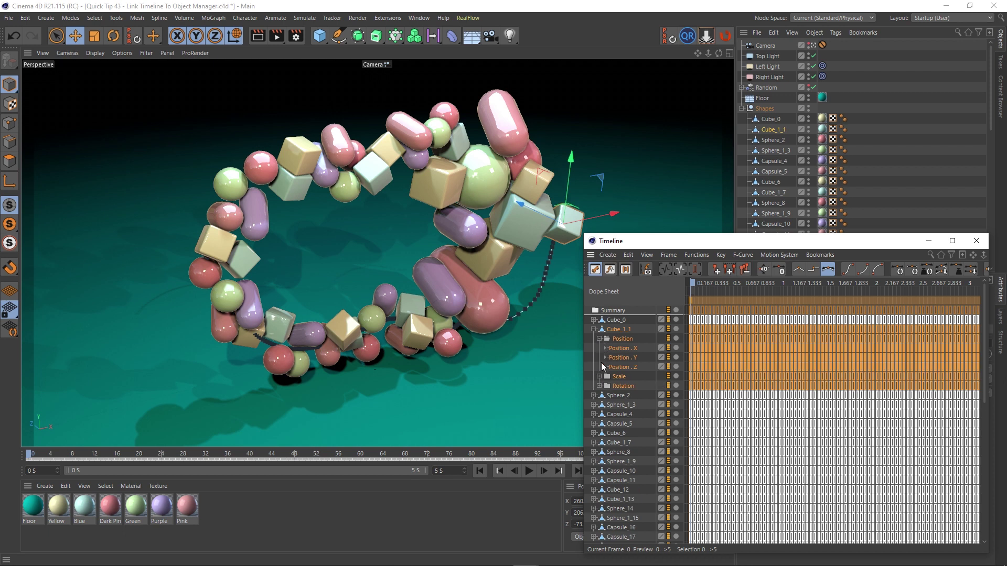
click(606, 358)
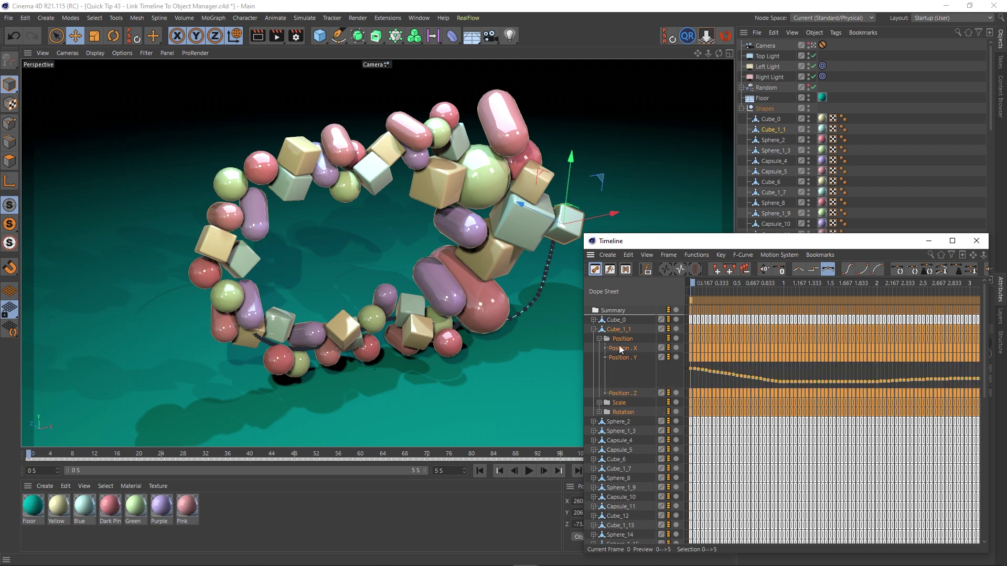
click(775, 129)
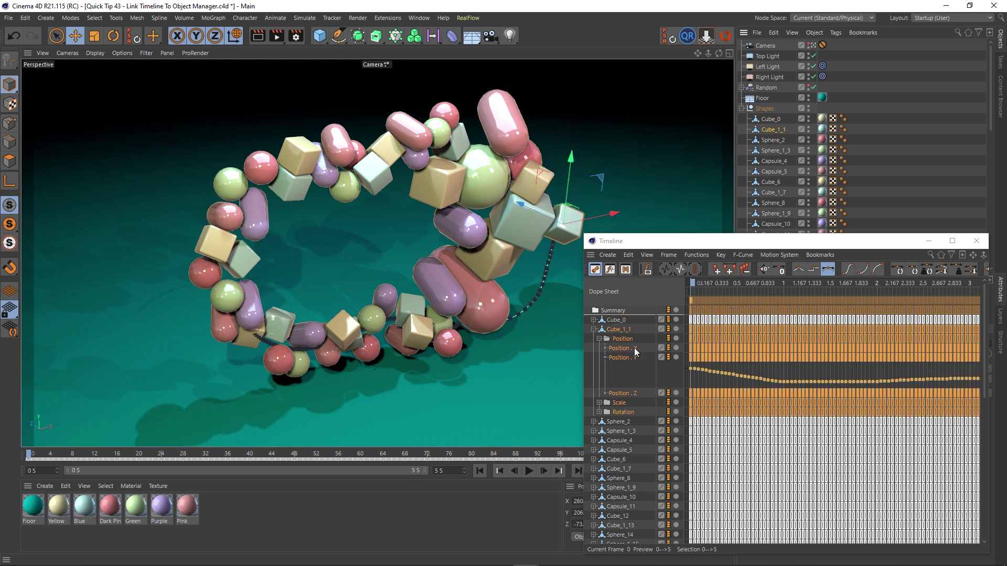
click(594, 329)
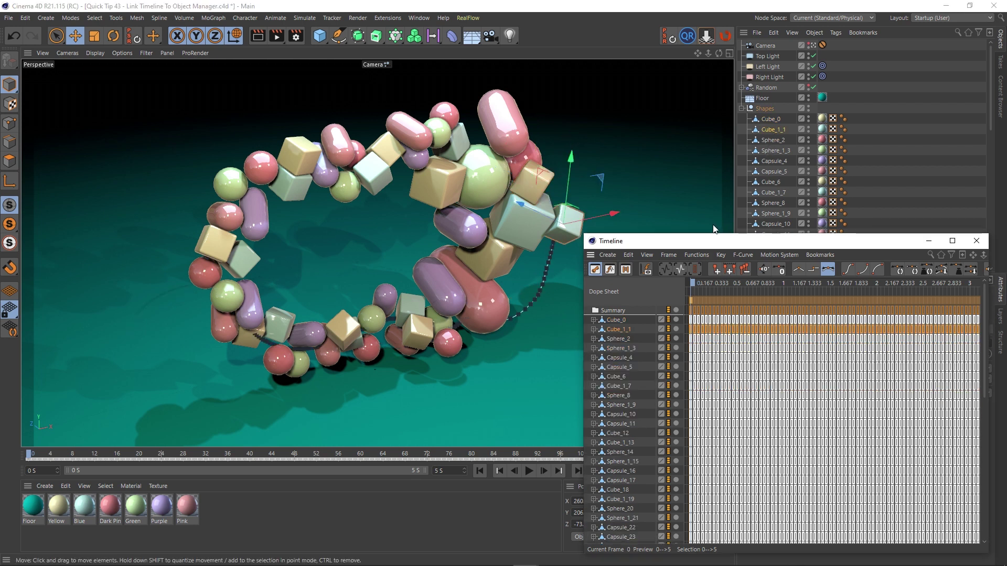
click(768, 140)
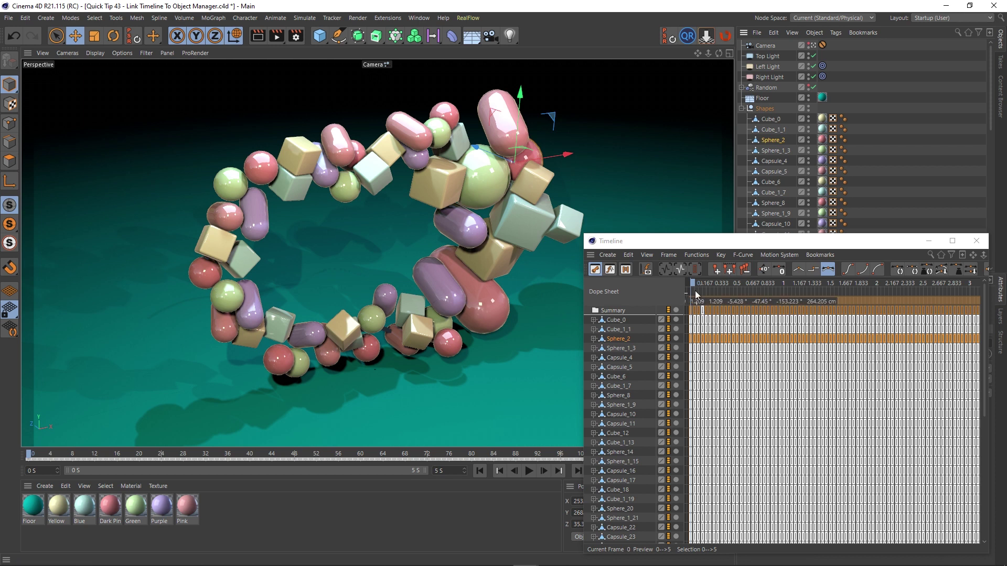
click(646, 255)
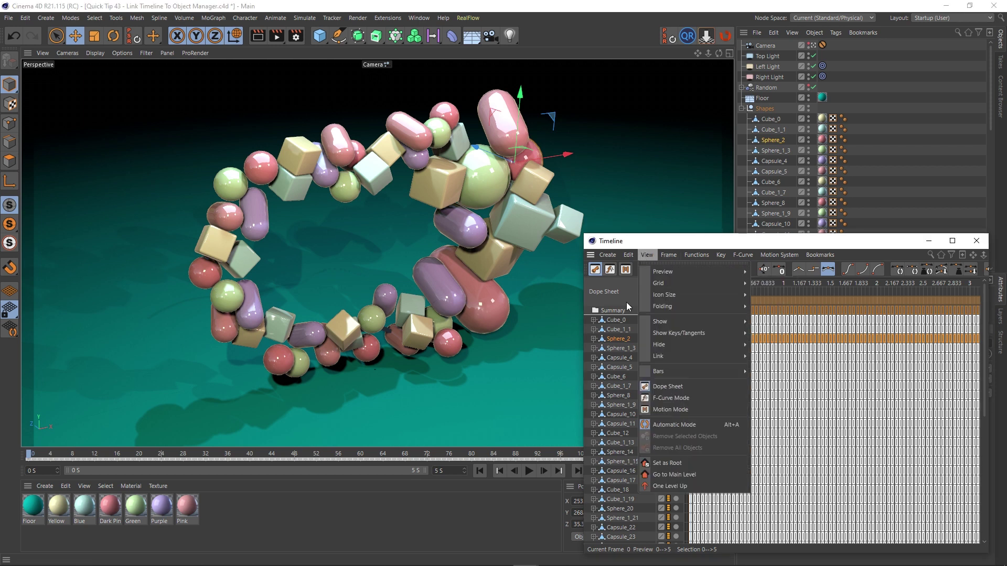
Enable Link View to Object Manager in the Timeline's View > Link options
click(667, 240)
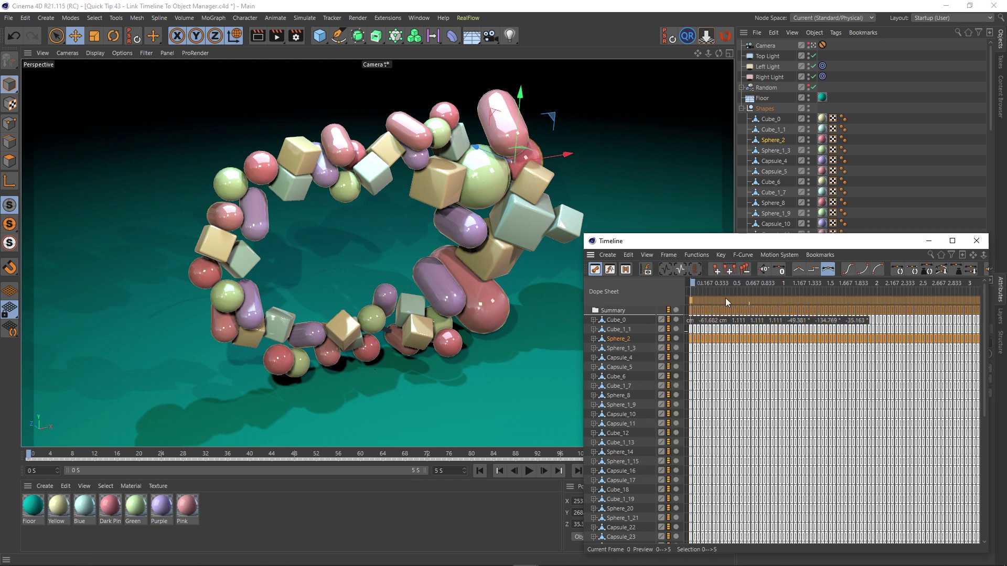
click(647, 255)
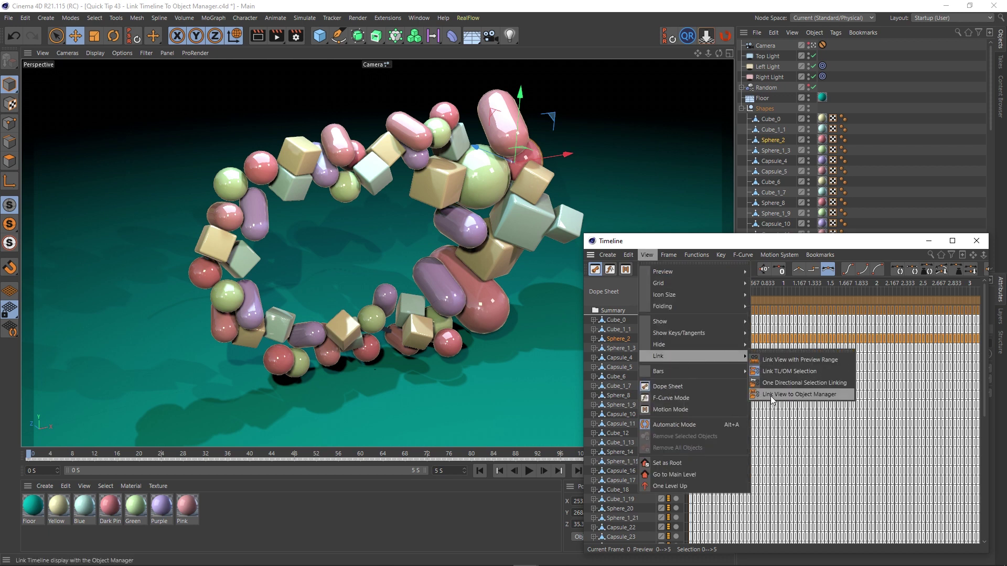
click(799, 394)
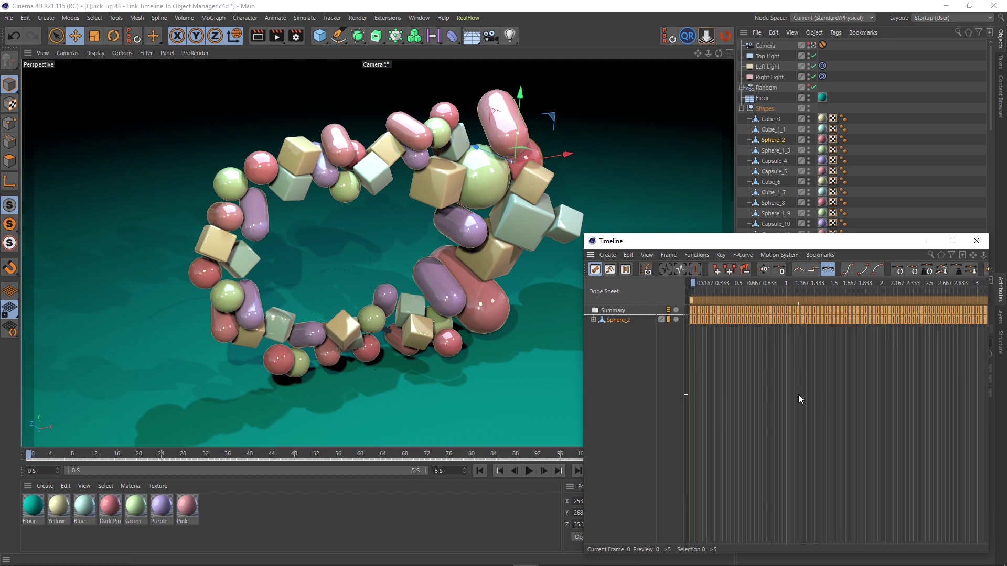
Select Sphere_1_3, Cube_1_1, Cube_0 and finally Sphere_2, each shown alone in the Timeline
click(495, 177)
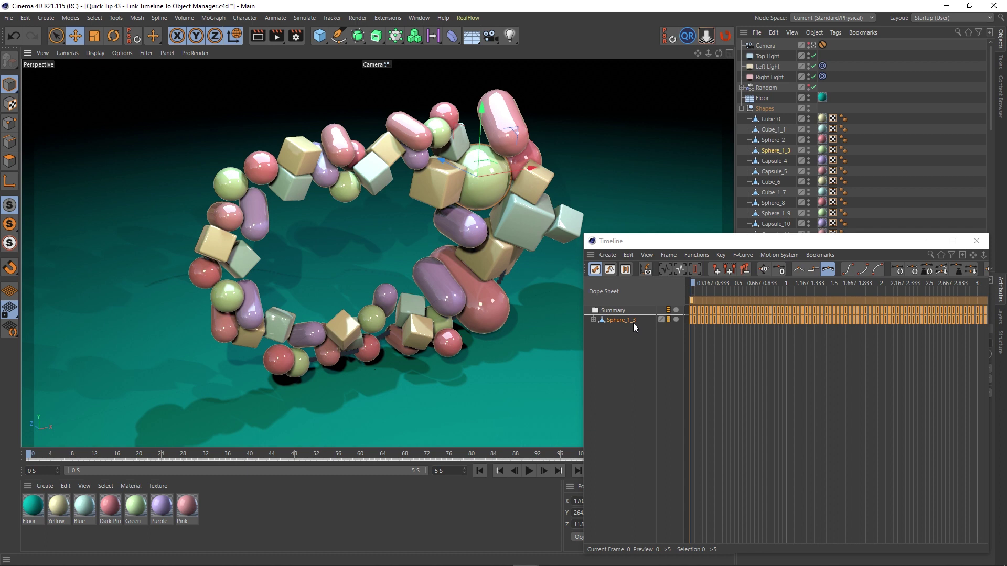
click(563, 222)
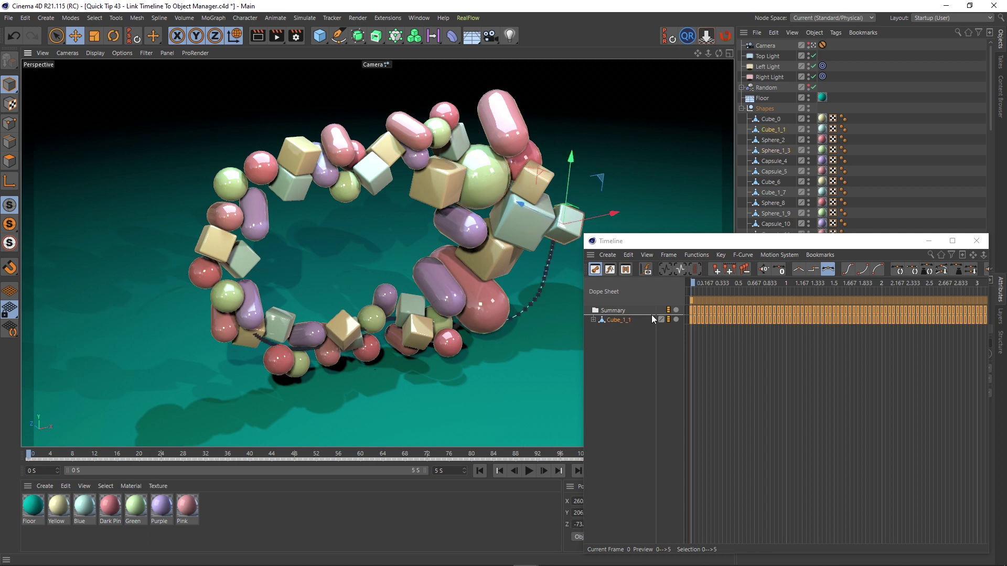
click(774, 120)
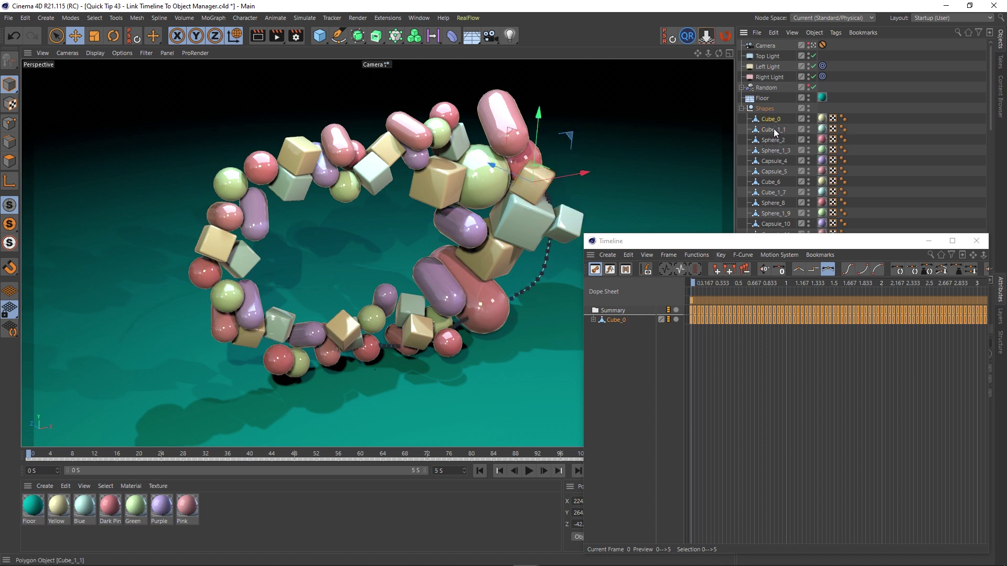
click(773, 129)
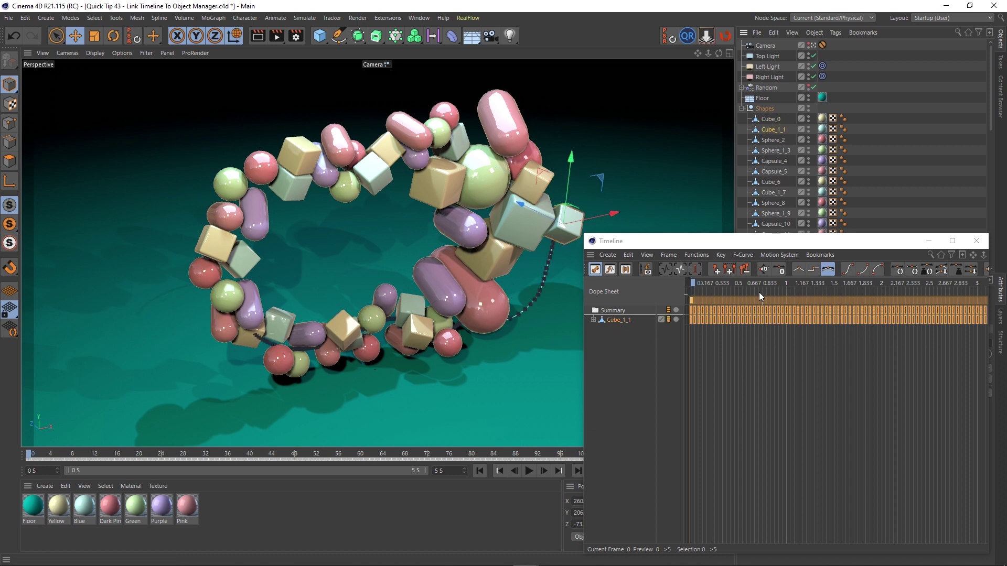
click(769, 150)
click(770, 139)
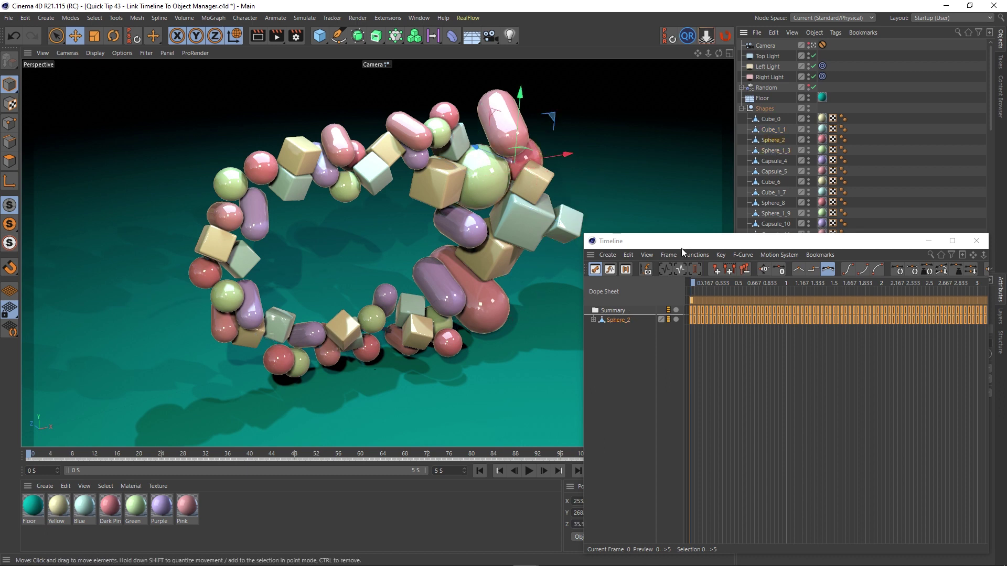
Turn Link View to Object Manager off so the Timeline lists every object again
click(647, 256)
mouse_move(669, 361)
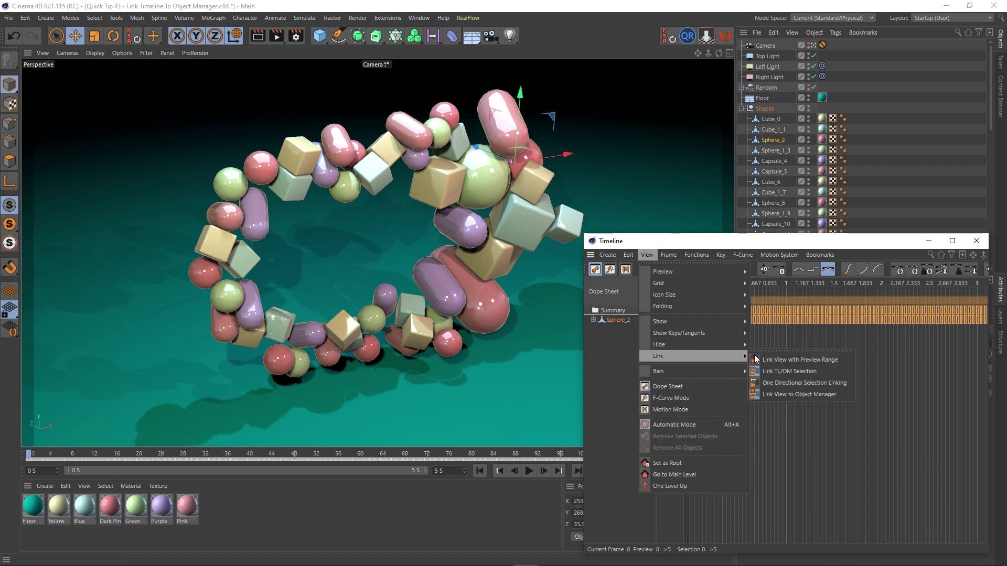
click(782, 395)
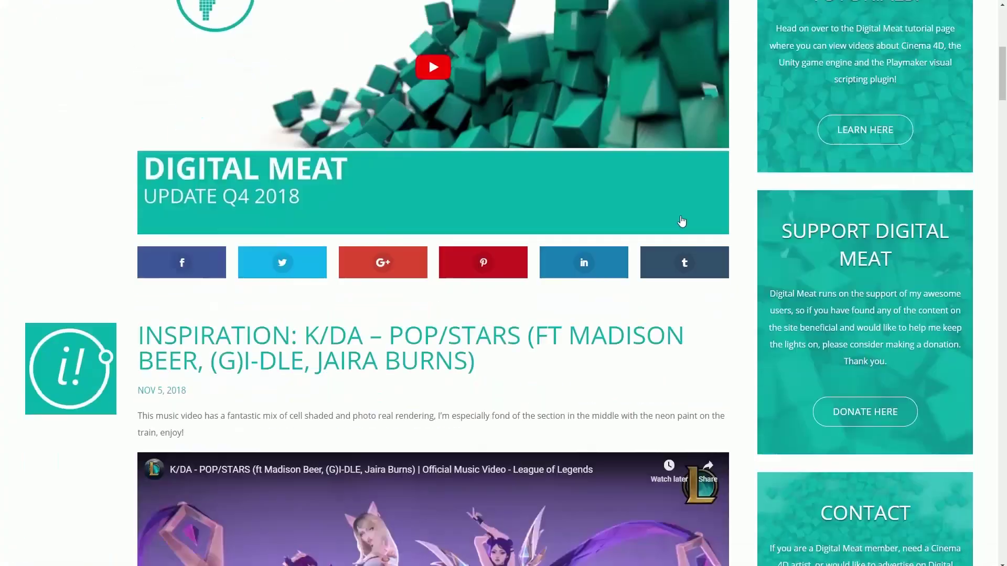
Scroll the Digital Meat support page down to the £5, £10 and £25 donation tiers
scroll(682, 220, down, 10)
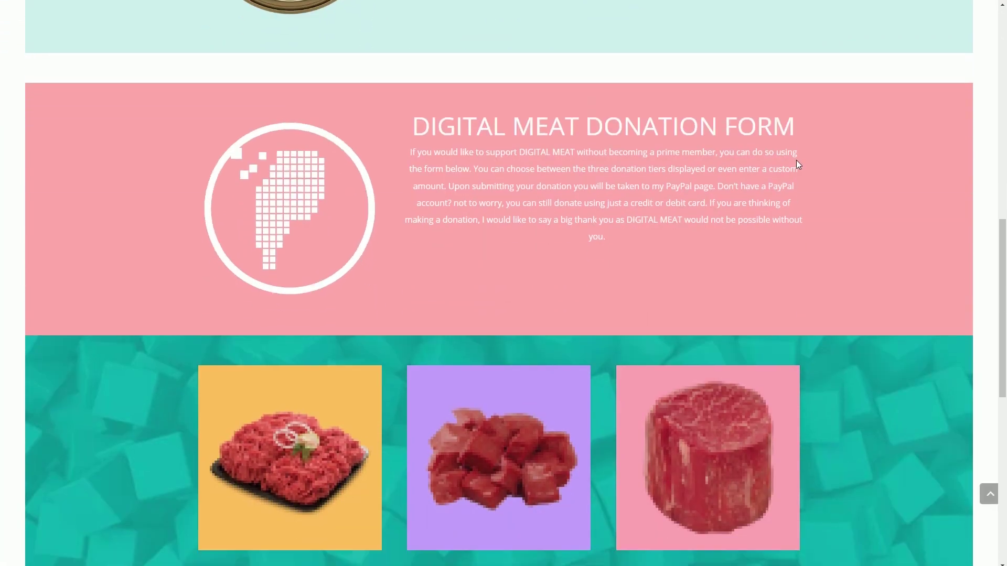
scroll(797, 162, down, 7)
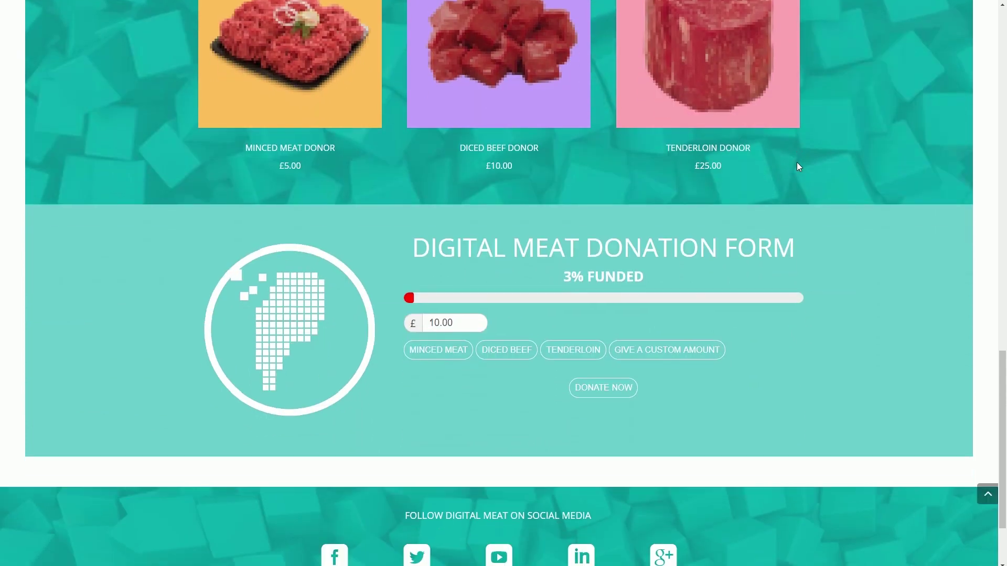